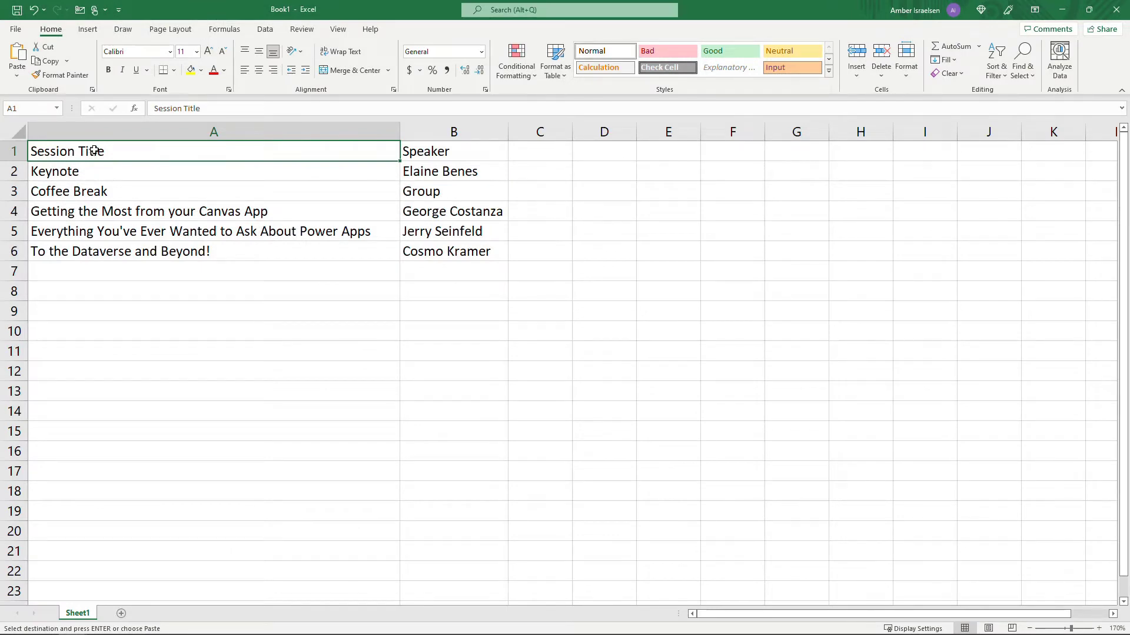
Step: Format the range A1:B6 as a table with headers, using the blue medium table style
left_click_drag(93, 152, 446, 252)
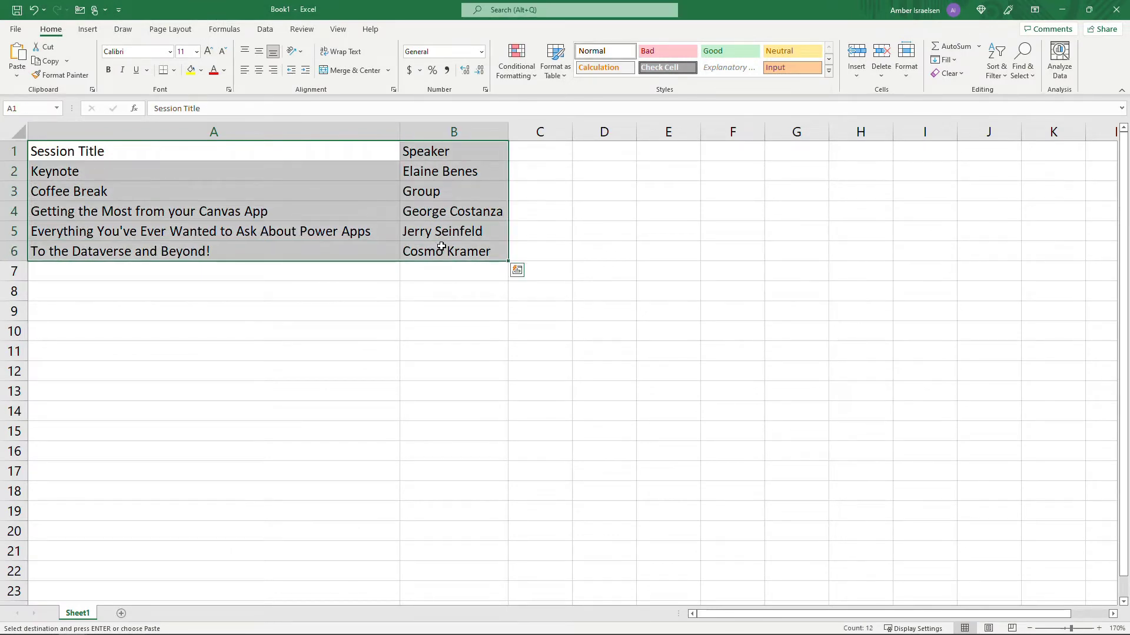
left_click(563, 80)
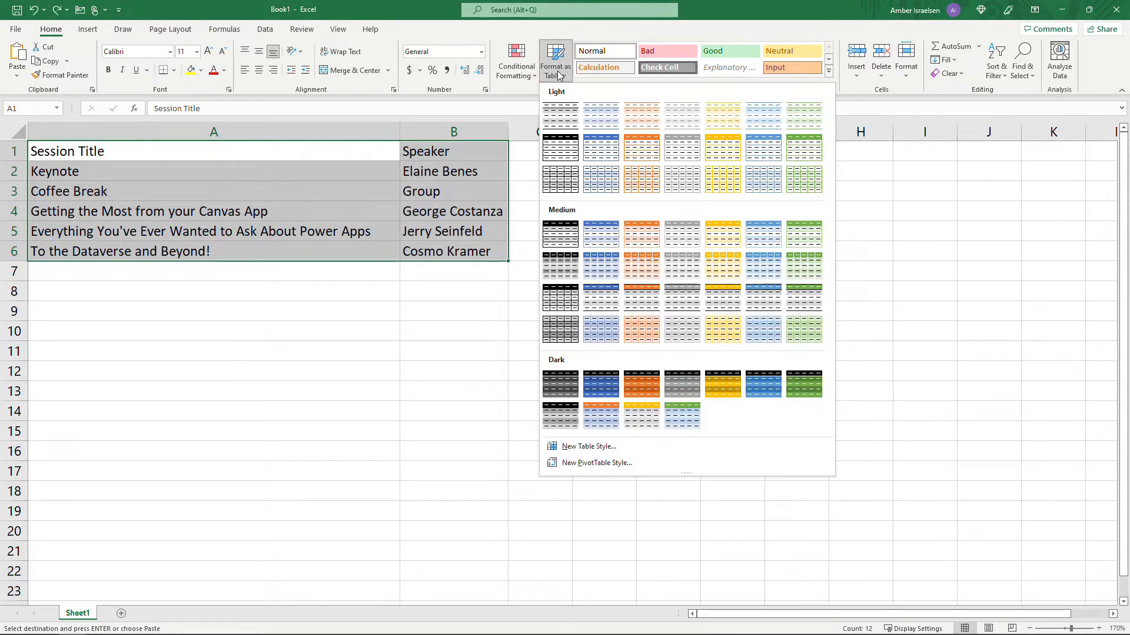
left_click(597, 238)
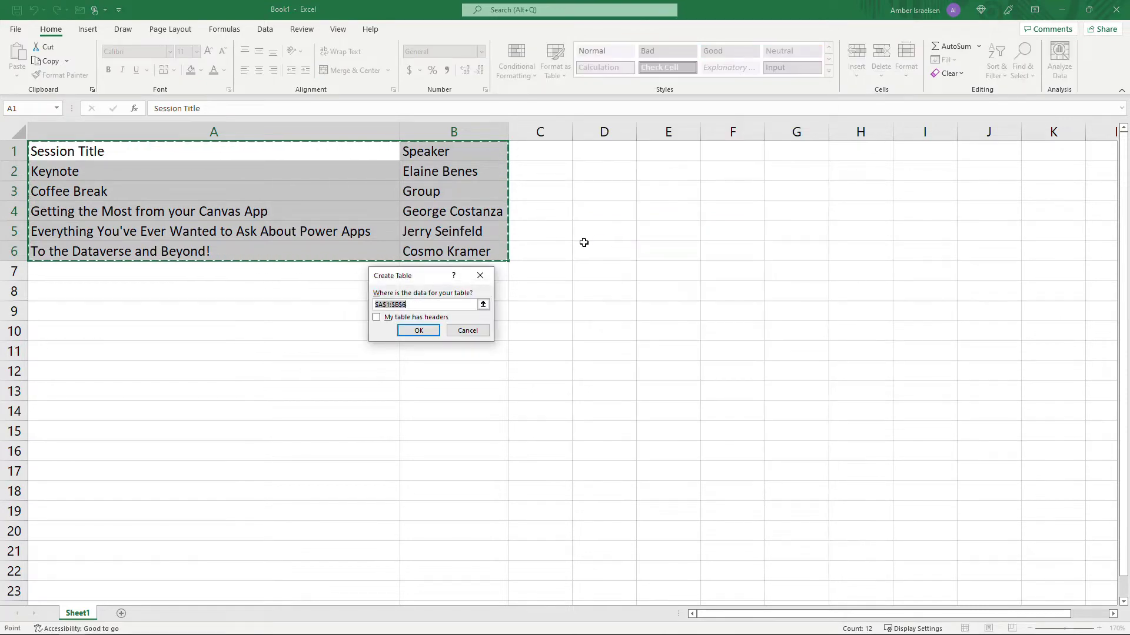
left_click(443, 318)
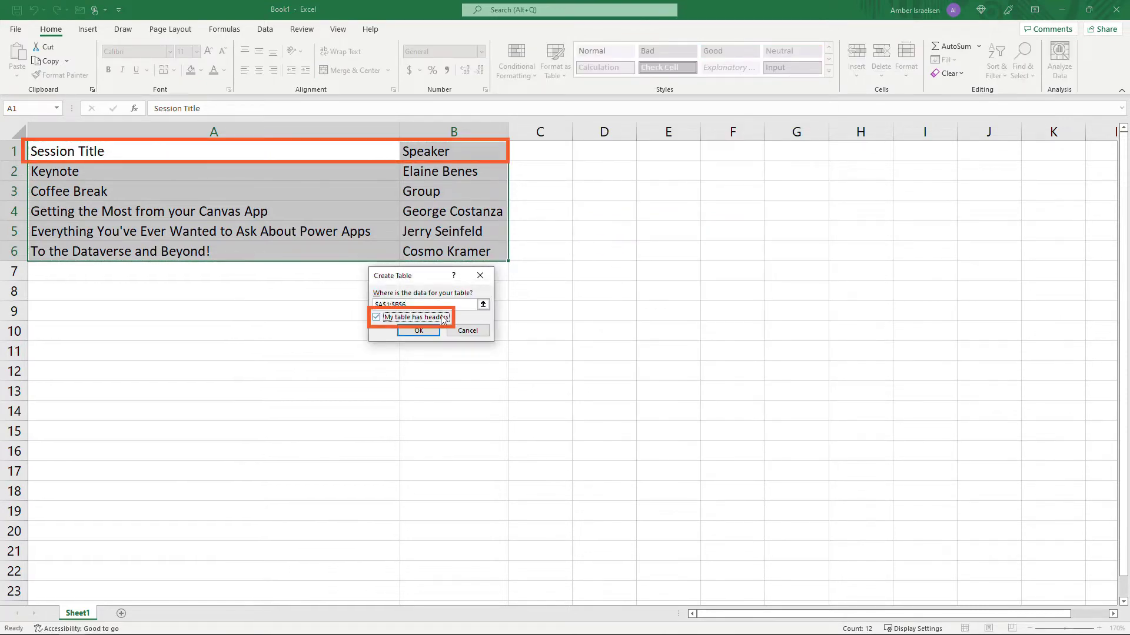
left_click(428, 332)
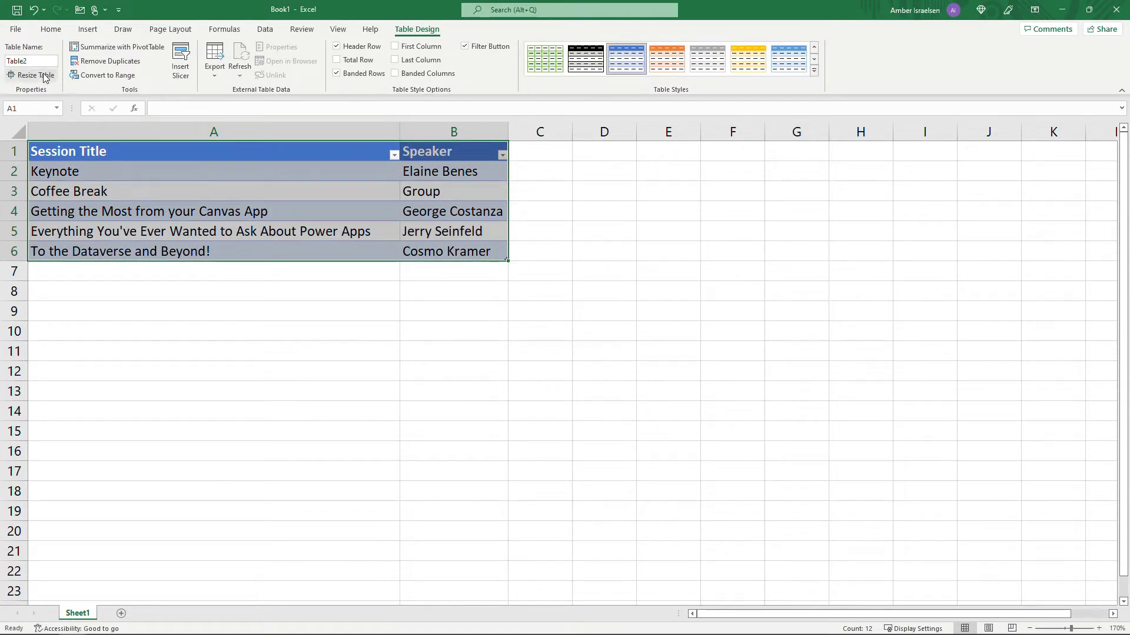
Step: Rename the table as Agenda and save the workbook as Event Agenda.xlsx in the Demo folder
left_click(9, 62)
left_click_drag(8, 61, 37, 61)
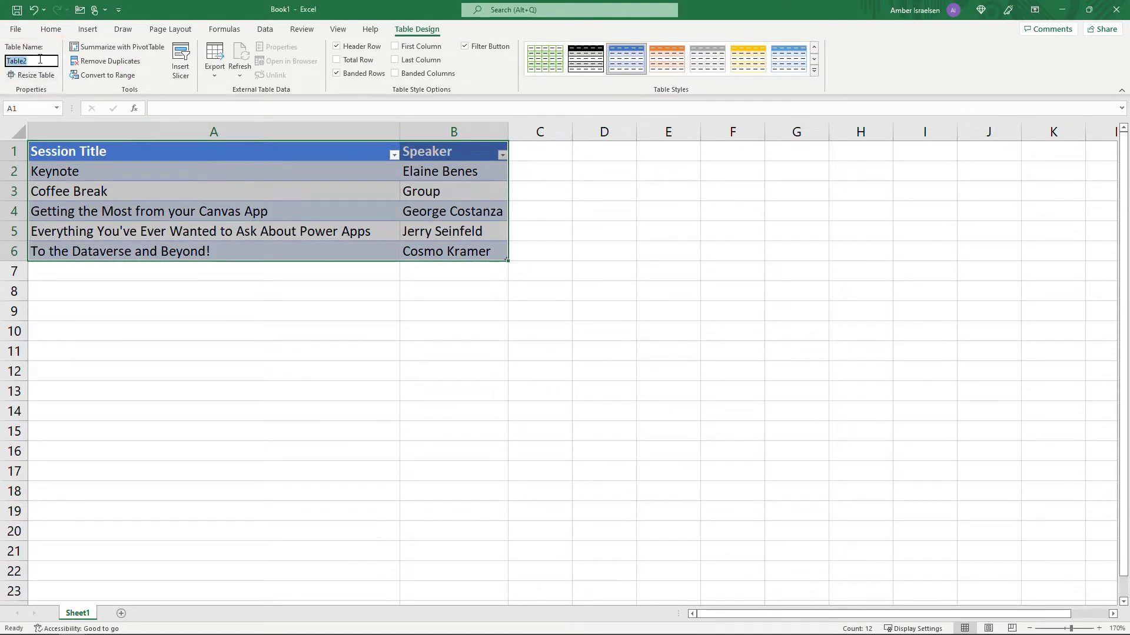
type("Agenda")
left_click(16, 31)
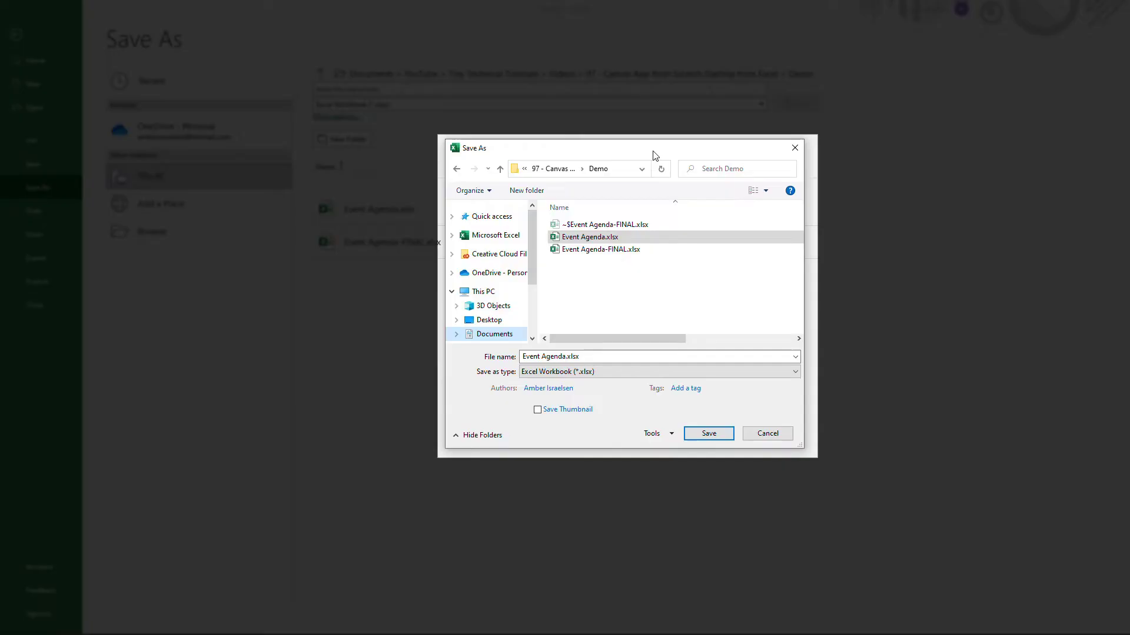
left_click(710, 434)
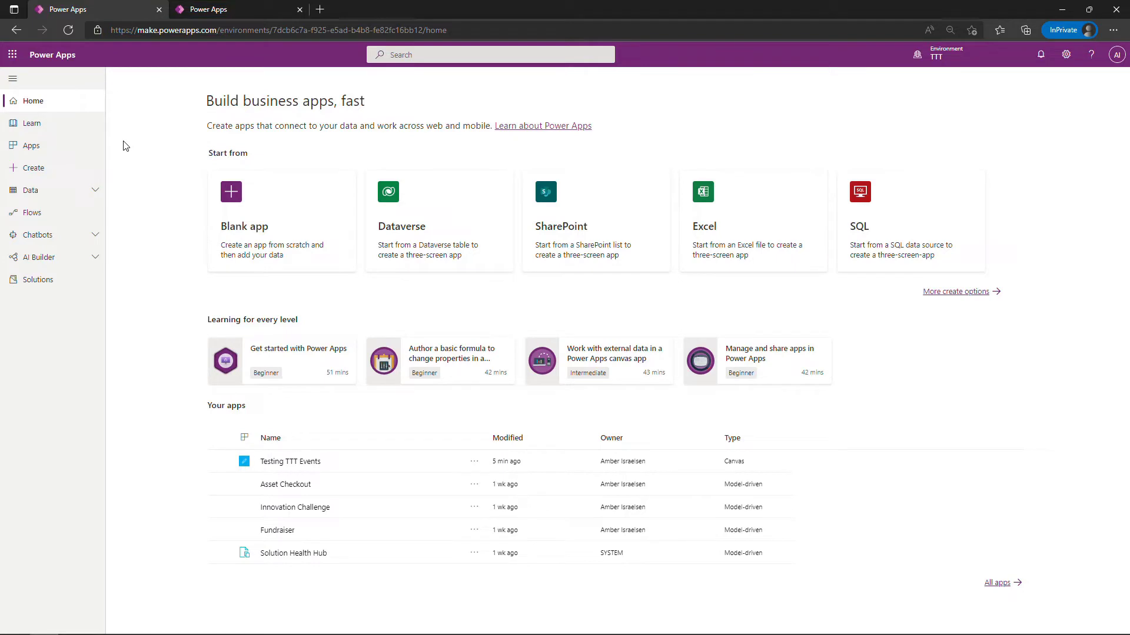
Step: Switch to Power Apps and create a blank canvas app named TTT Events in Tablet format
left_click(34, 147)
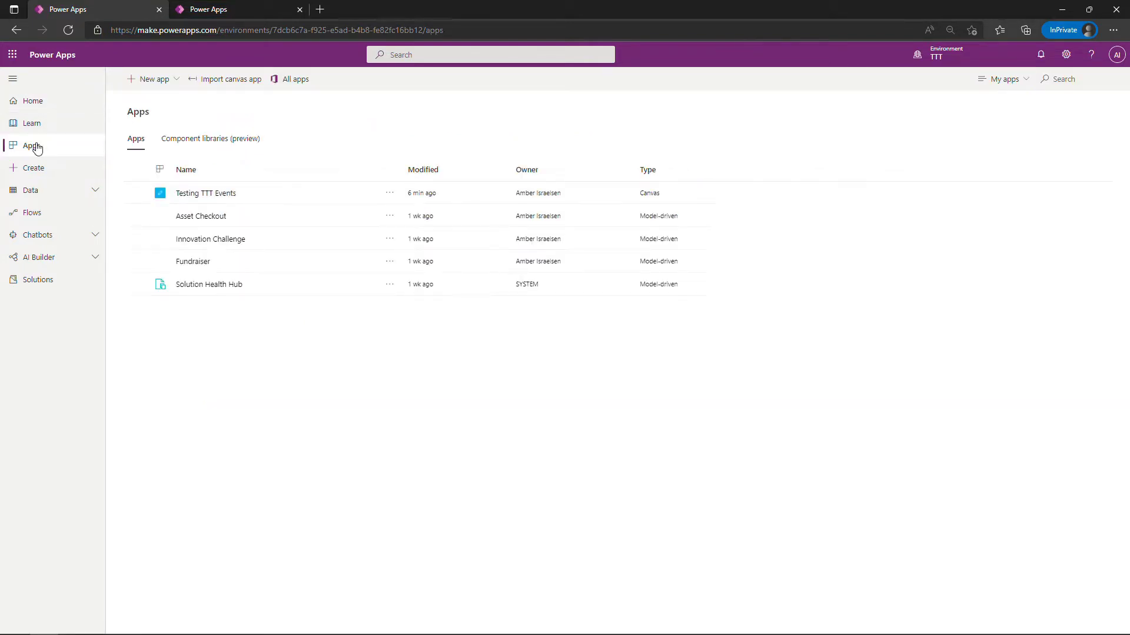
left_click(156, 80)
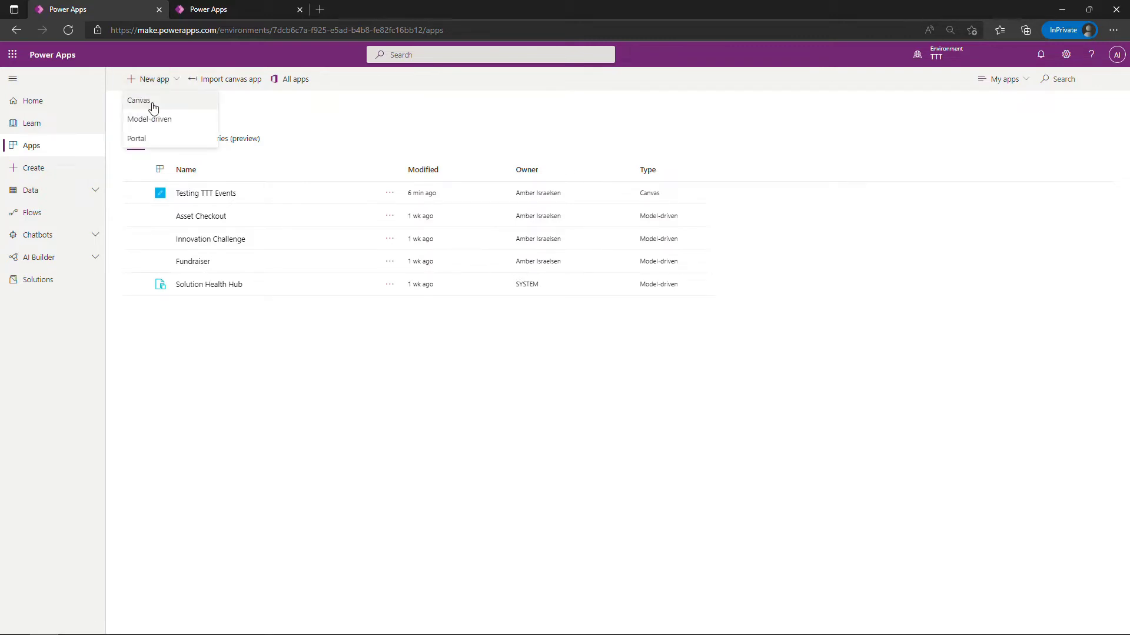
left_click(153, 106)
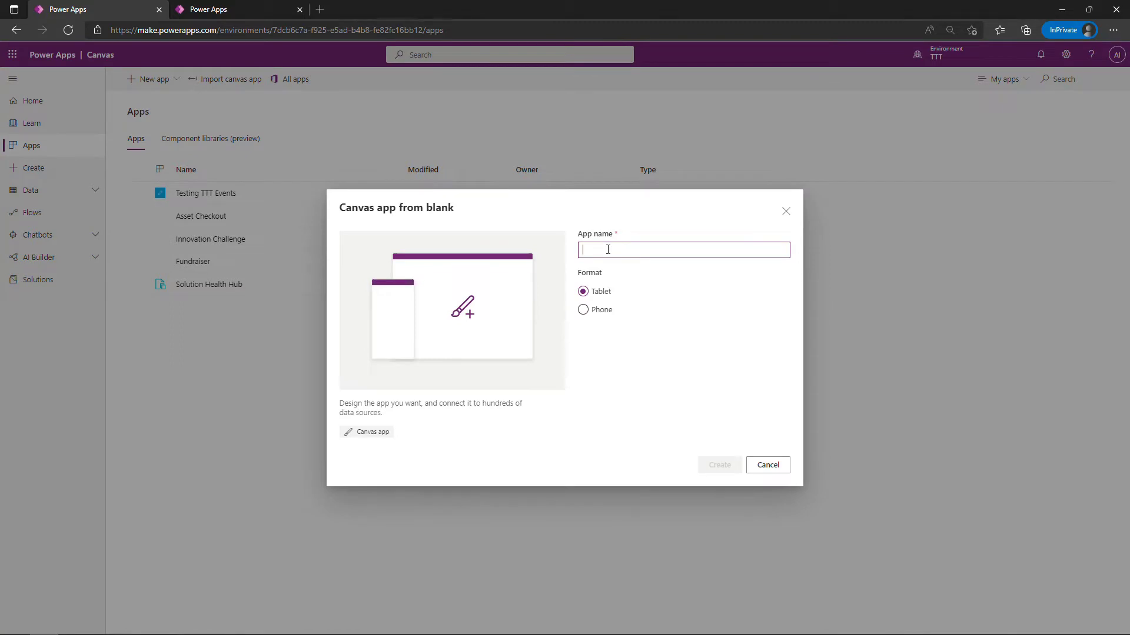
type("TTT Events")
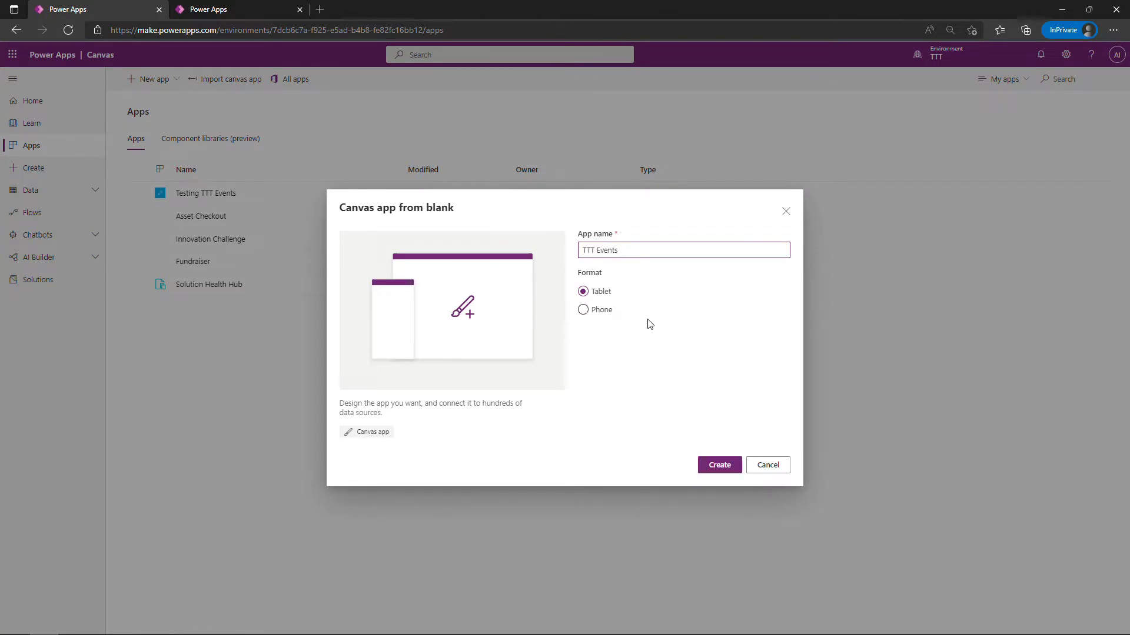
left_click(721, 469)
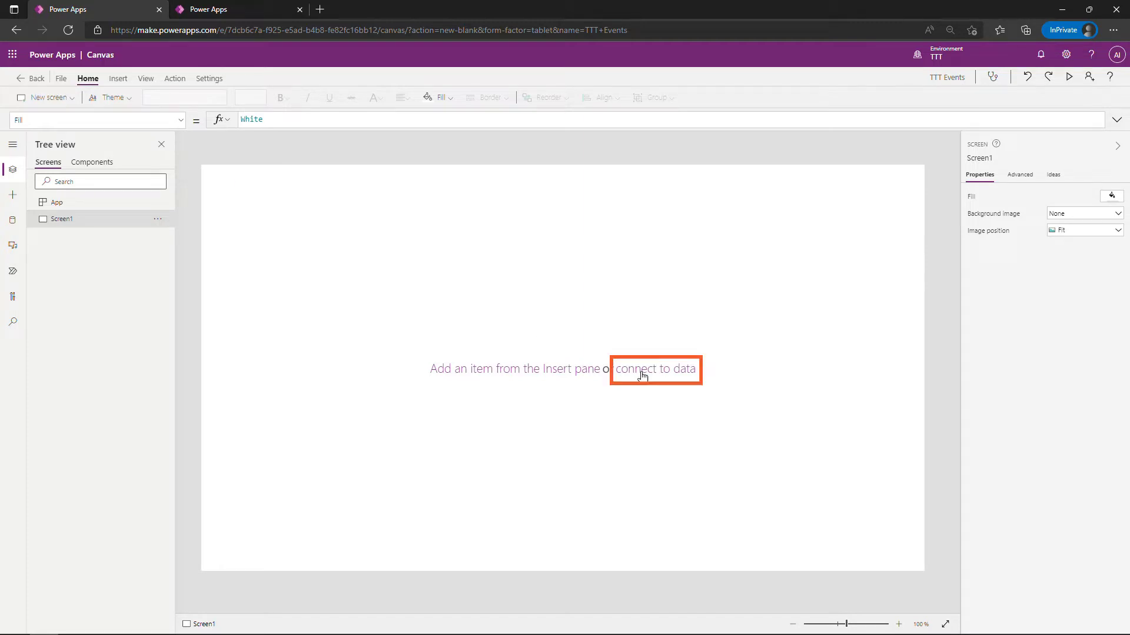
Step: Import the Agenda table from Event Agenda.xlsx into the app as static Excel data
left_click(9, 222)
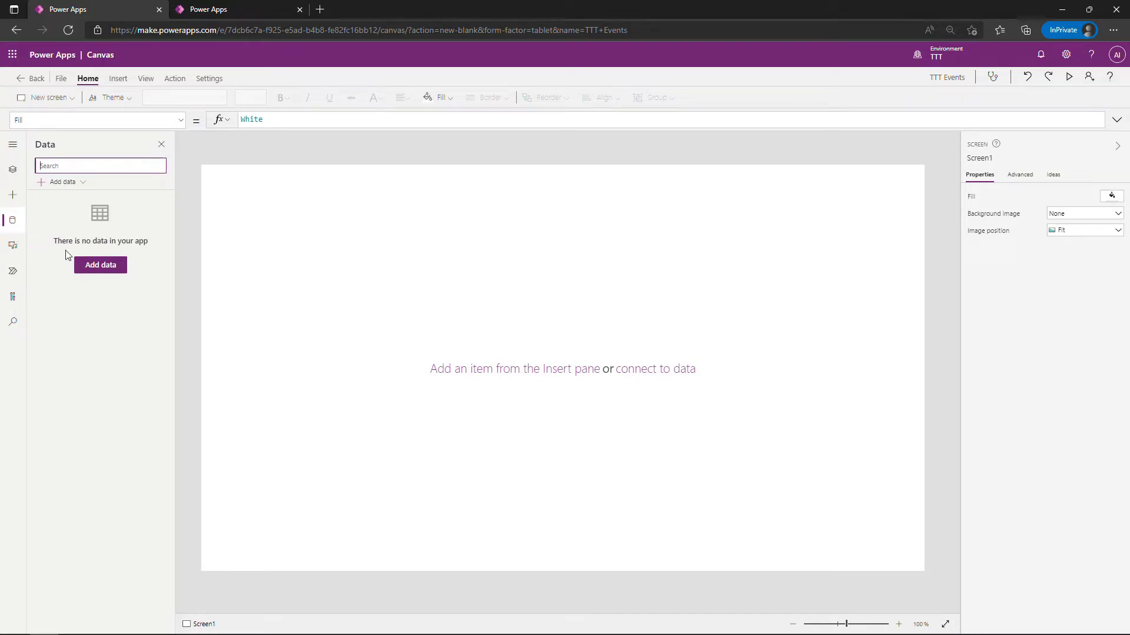
left_click(102, 268)
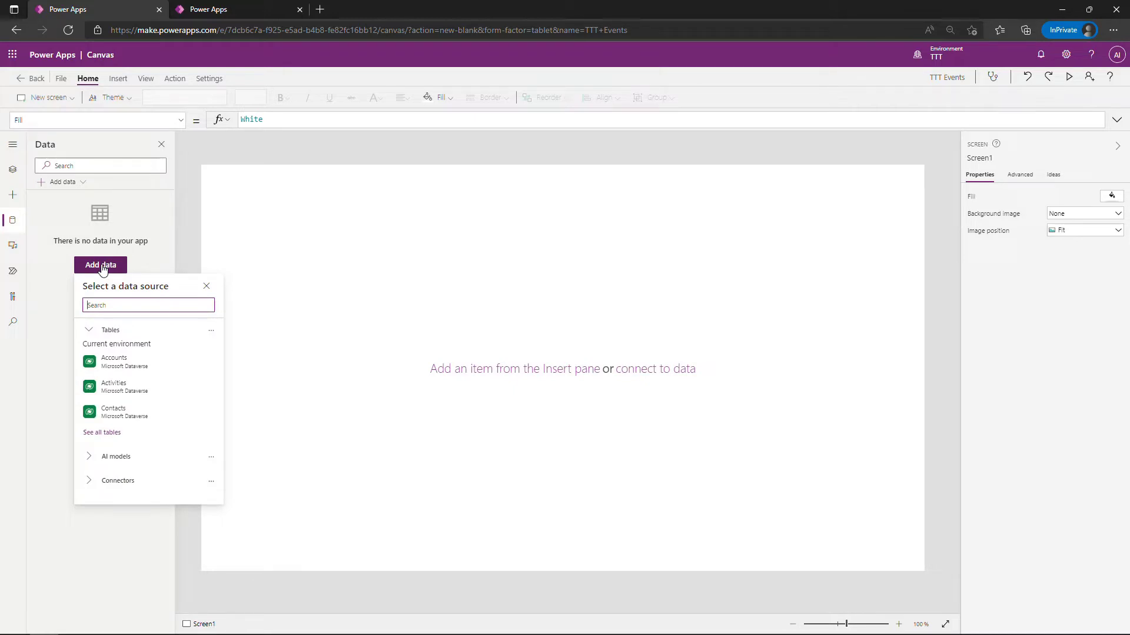
type("excel")
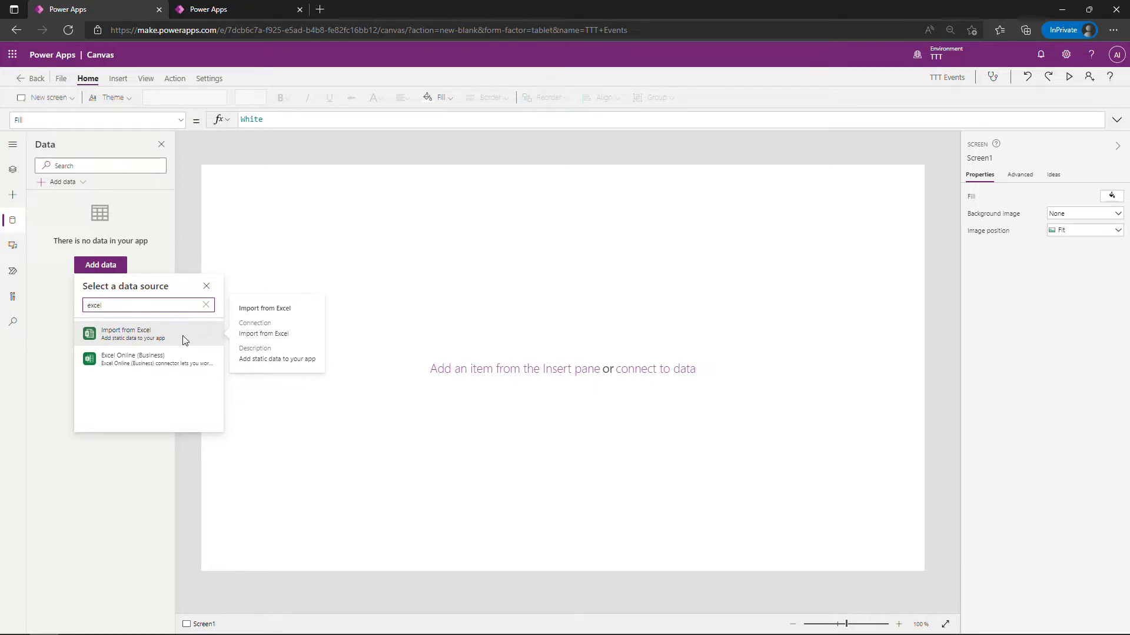
left_click(183, 339)
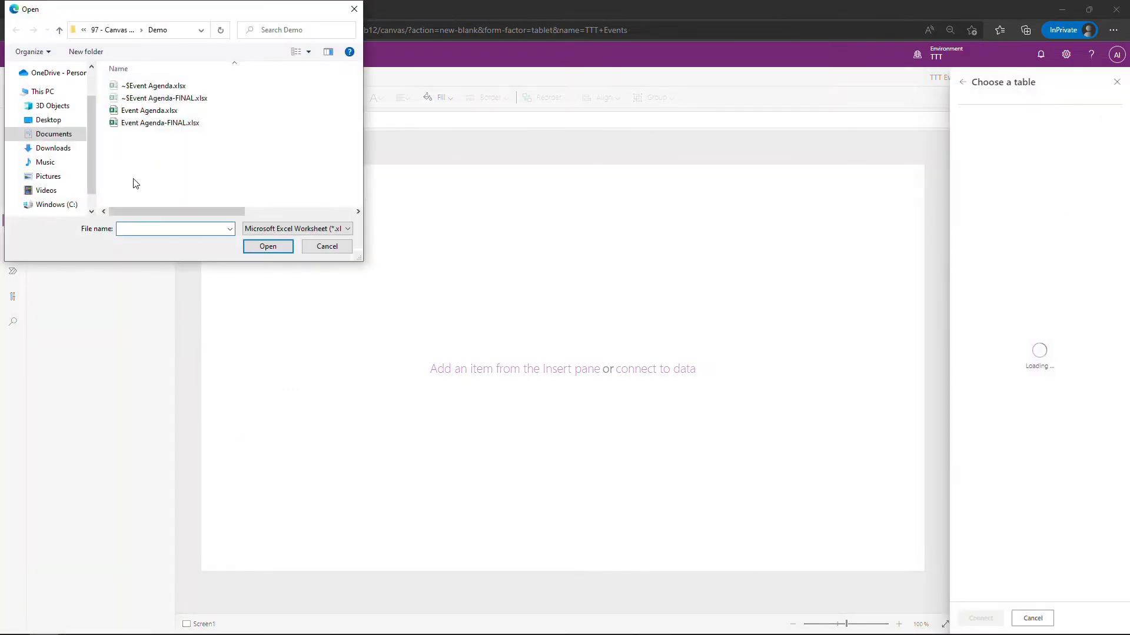
left_click(147, 112)
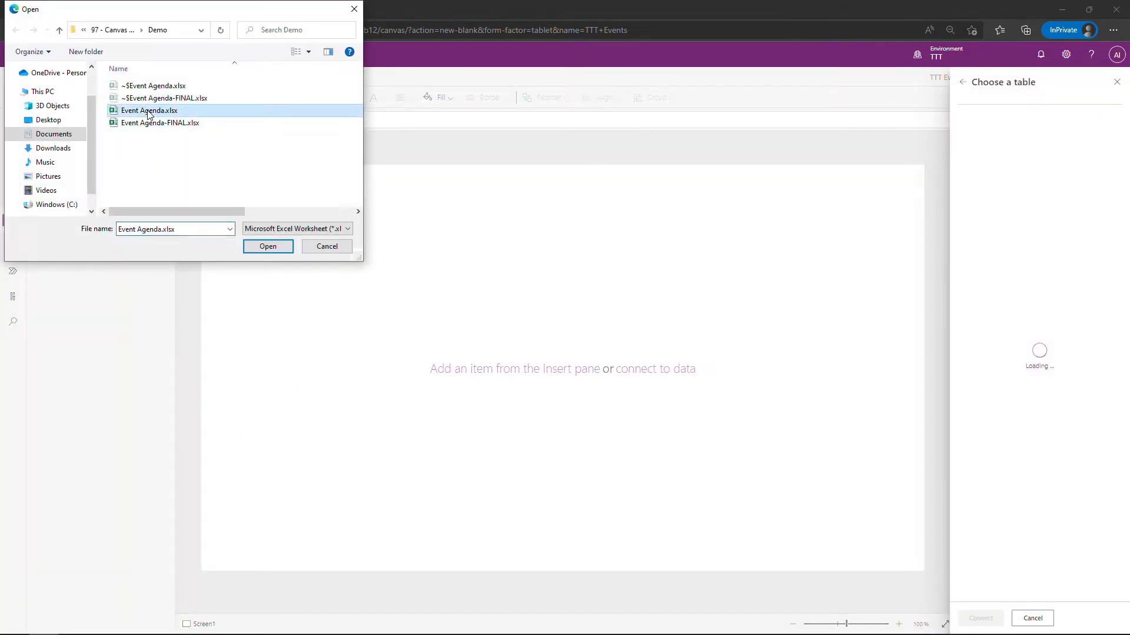
left_click(268, 246)
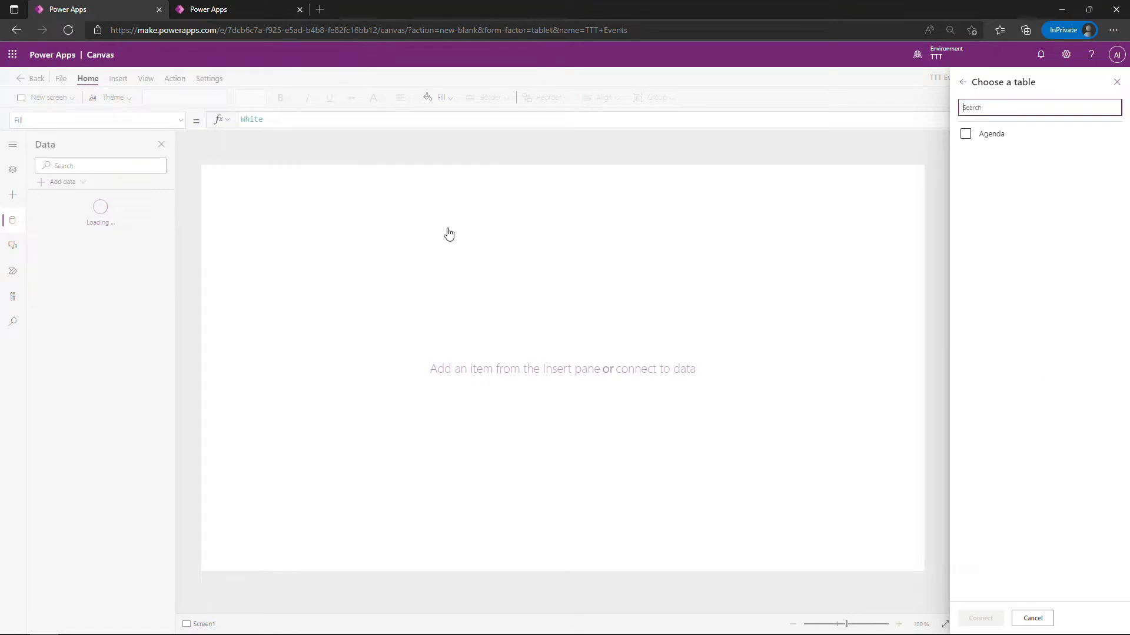
left_click(965, 135)
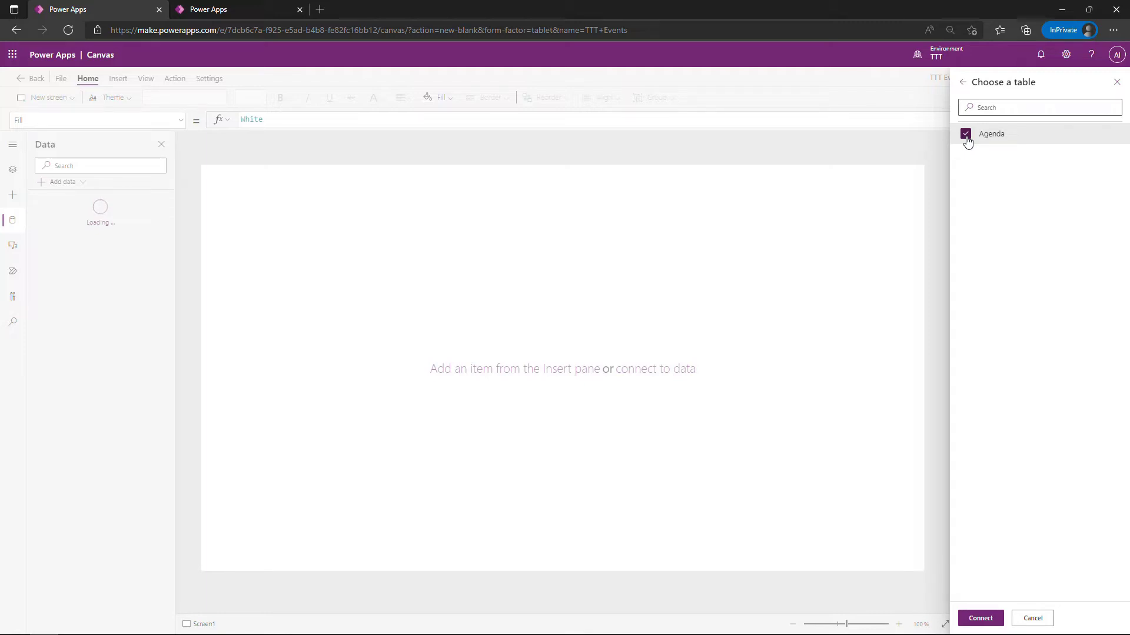
left_click(981, 616)
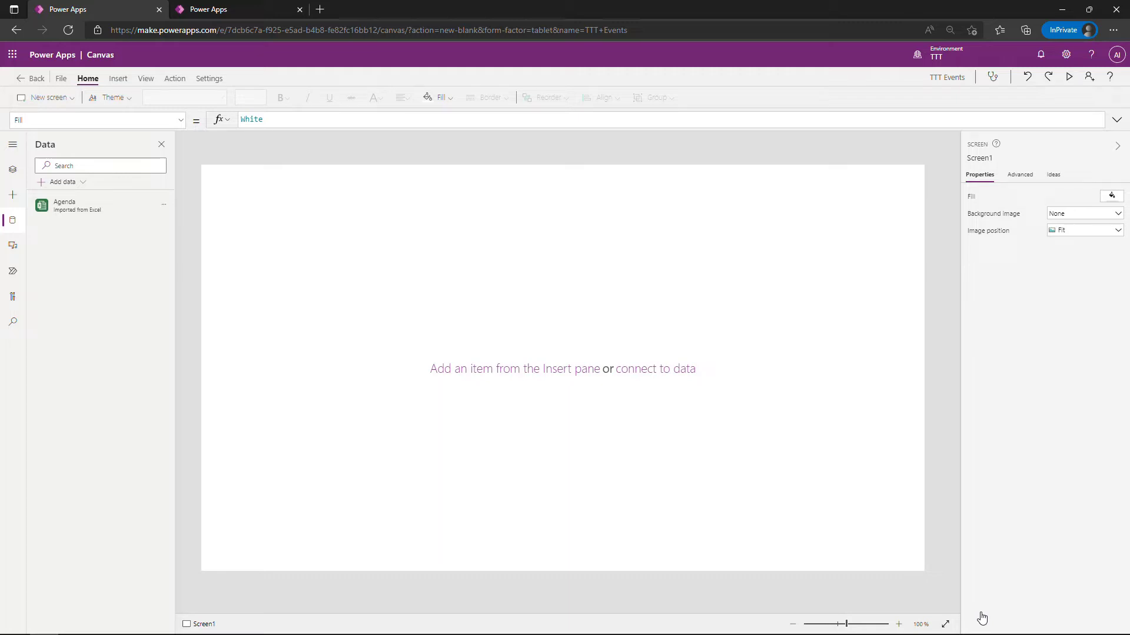
Step: Add a new screen to the app using the List layout
left_click(117, 80)
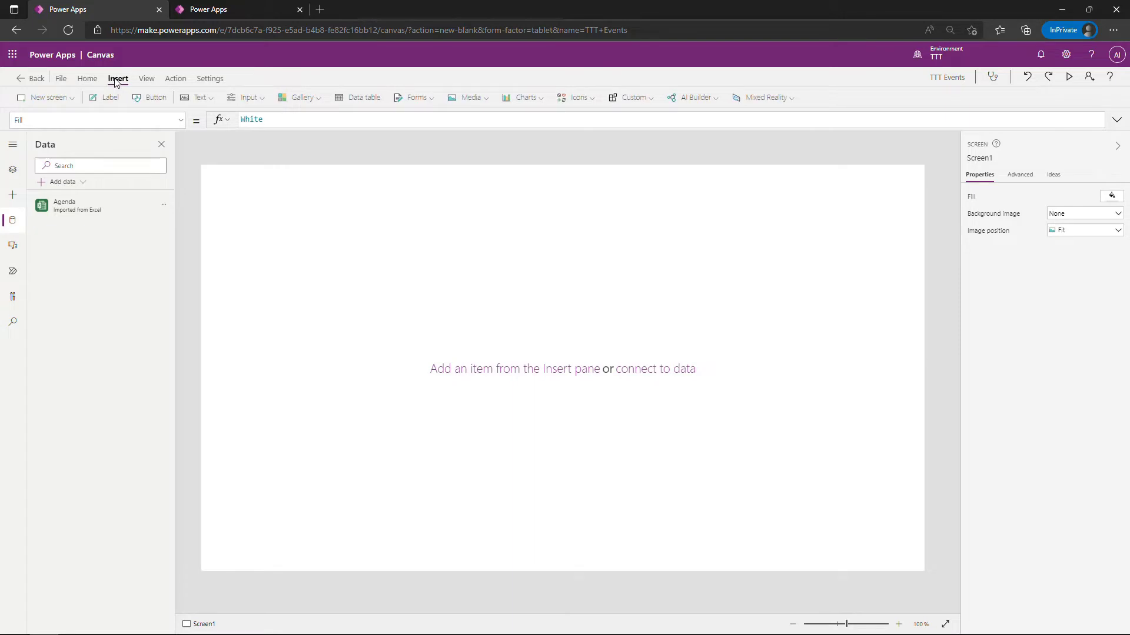
left_click(66, 99)
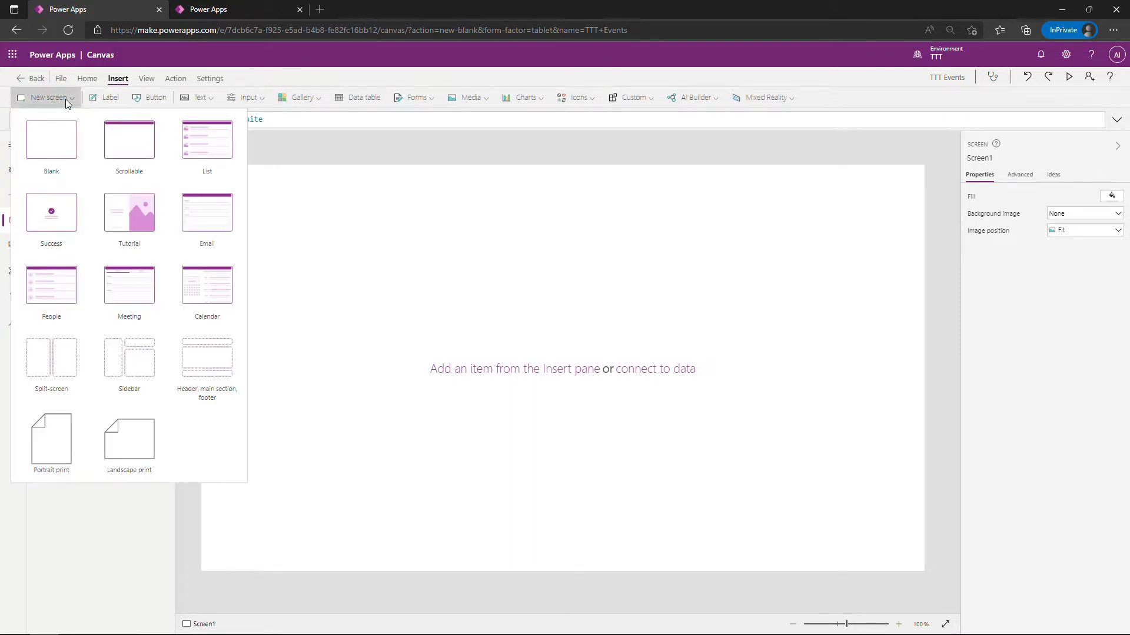
left_click(223, 167)
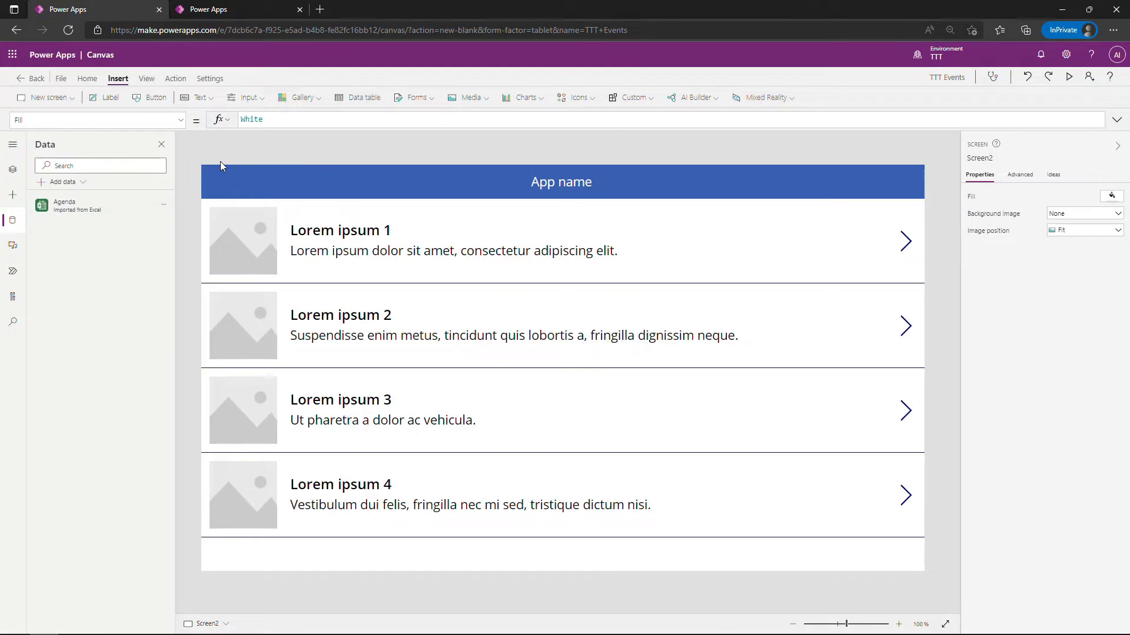
Step: Set the data source of the list screen's gallery to the Agenda table
left_click(544, 180)
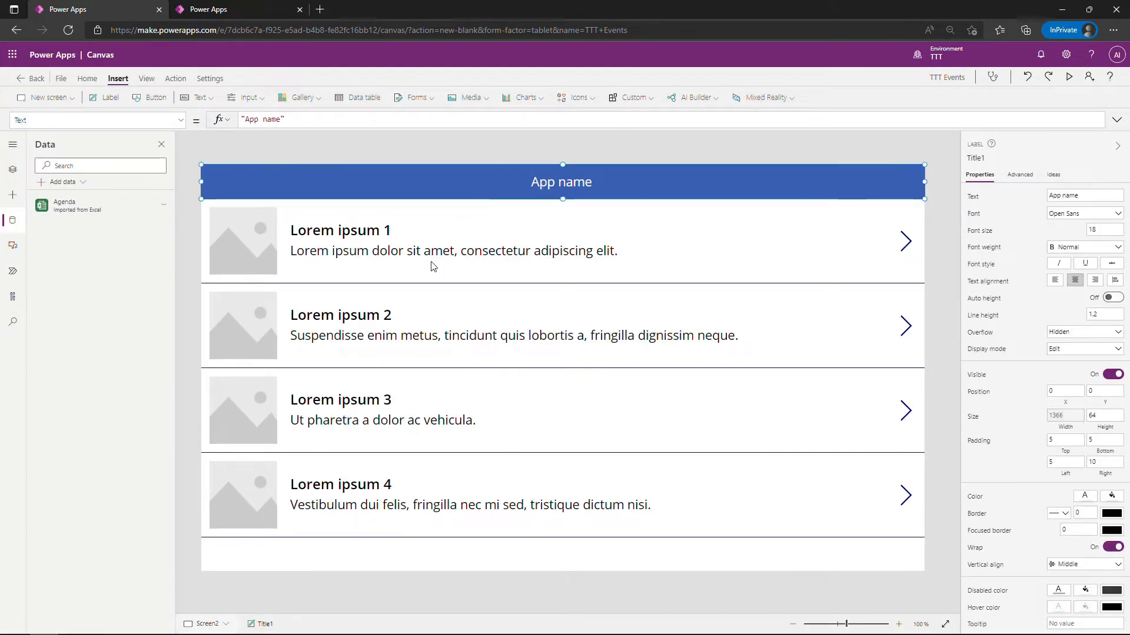
left_click(249, 544)
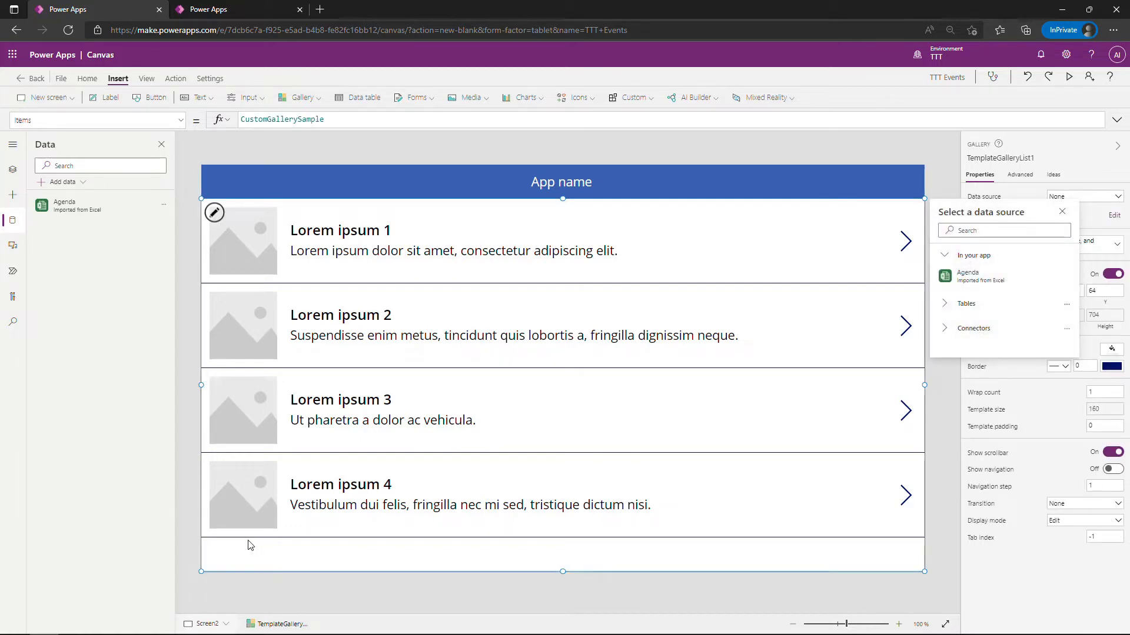
left_click(13, 169)
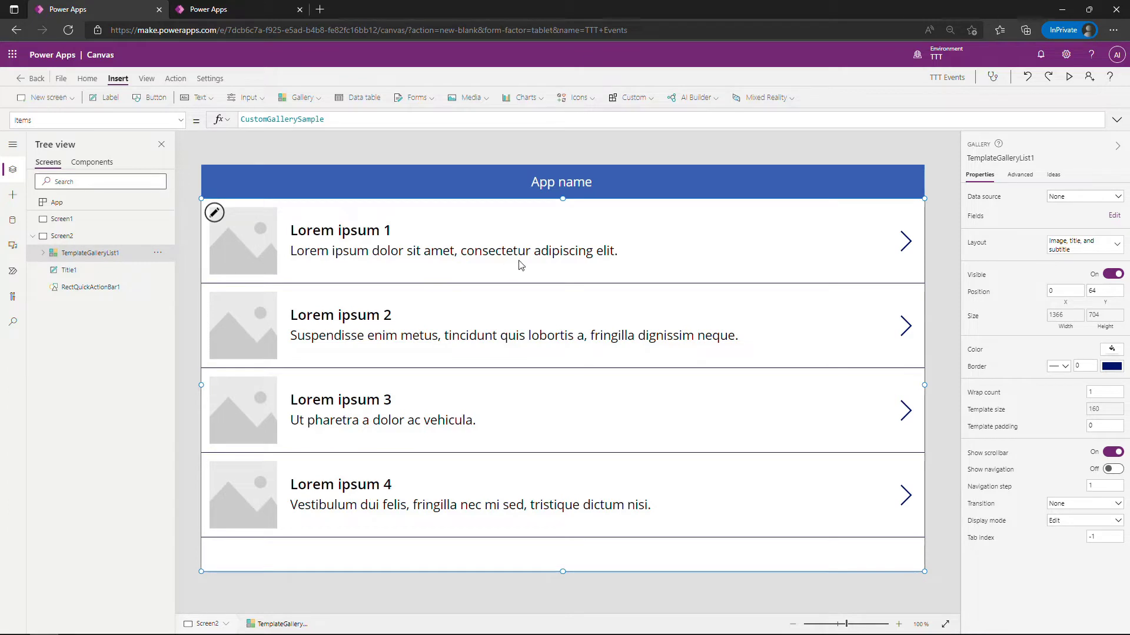
left_click(1080, 199)
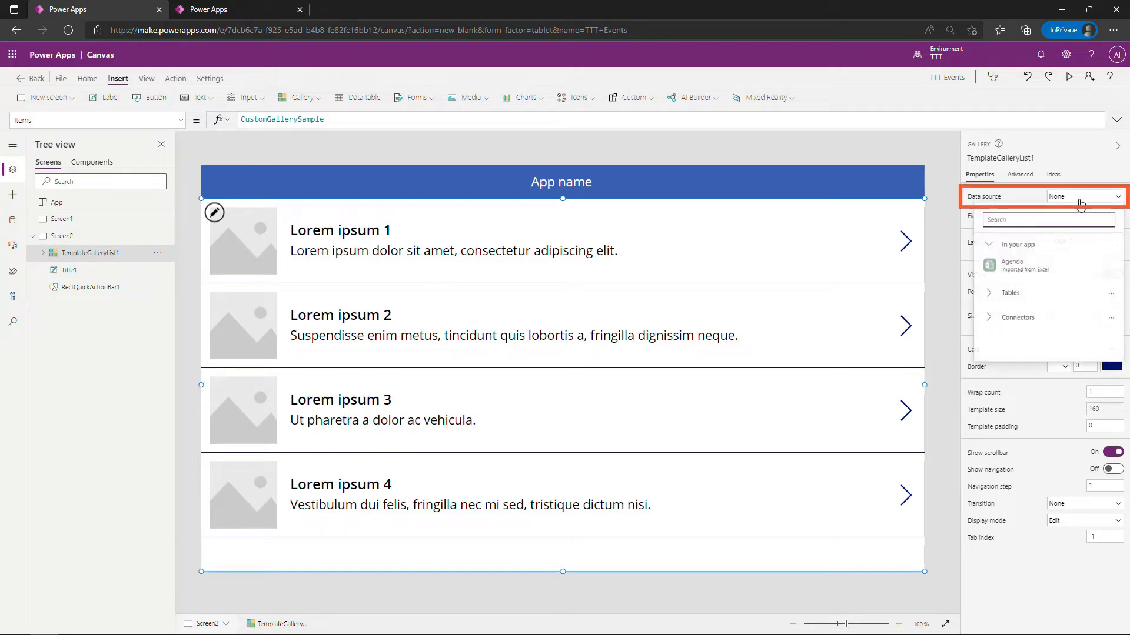
left_click(1028, 267)
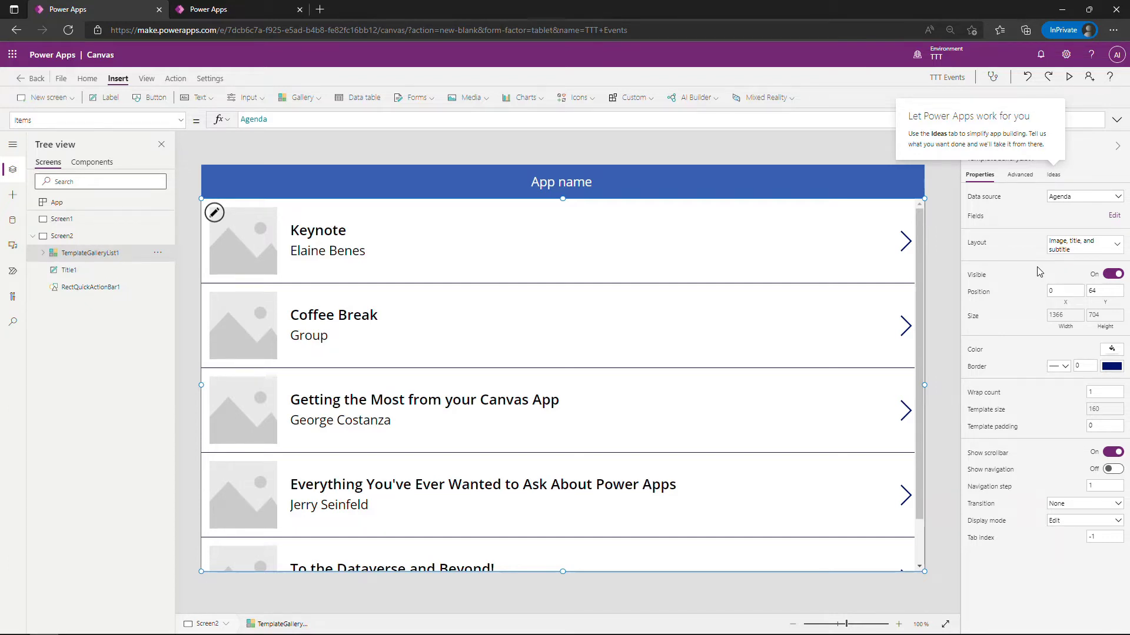
Step: Switch to the Event Agenda workbook in Excel and replace the speaker's first name in cell B5
key("alt+Tab")
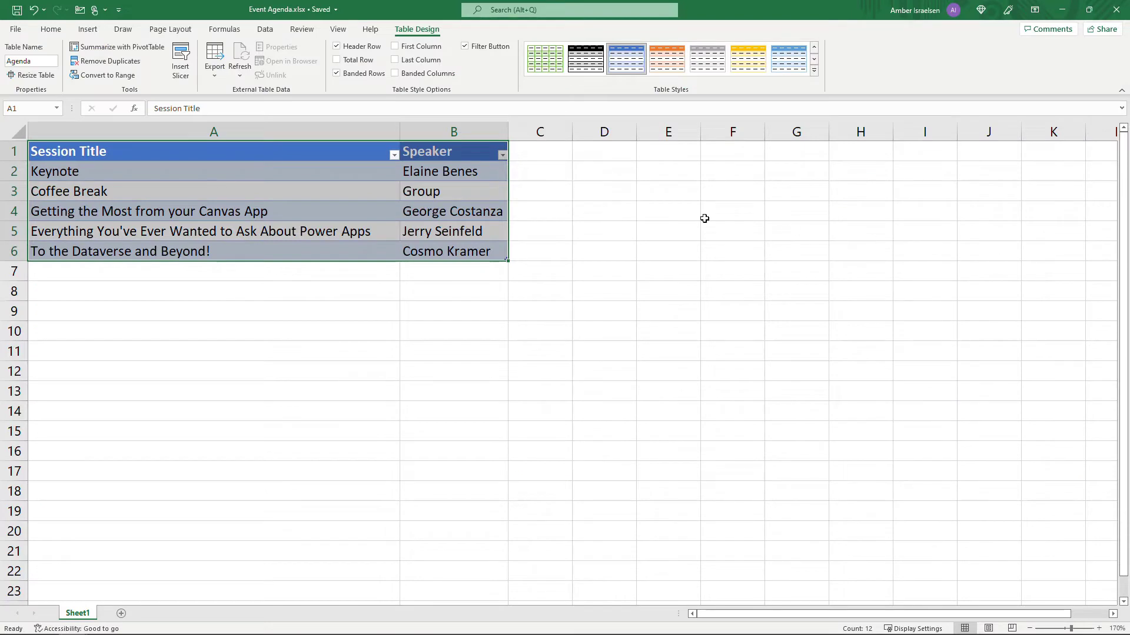
left_click(430, 233)
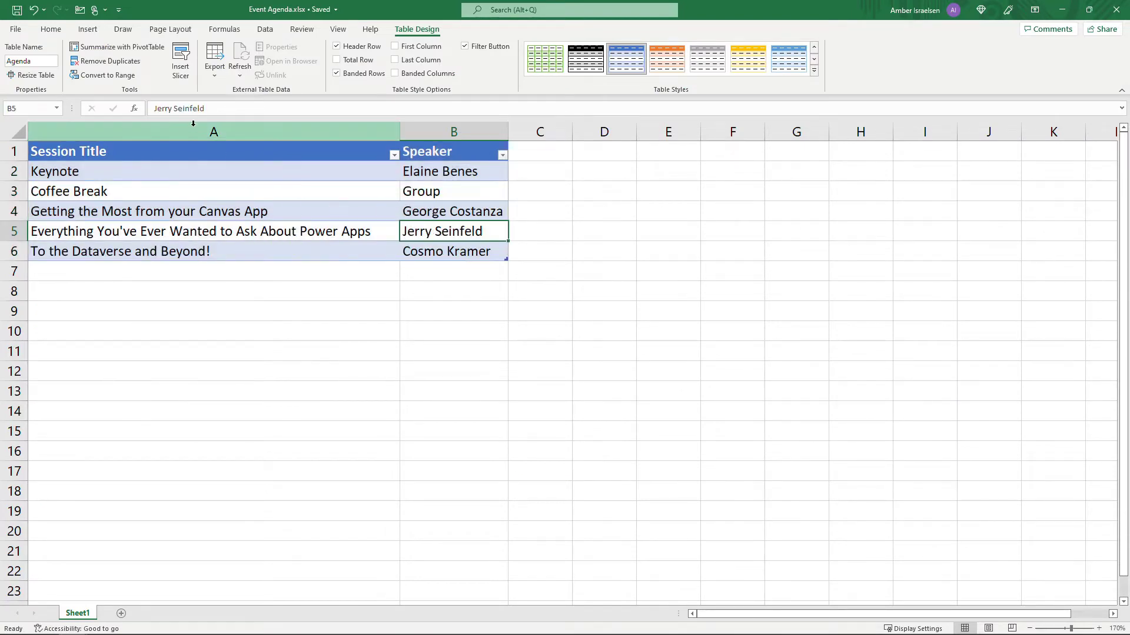
double_click(163, 108)
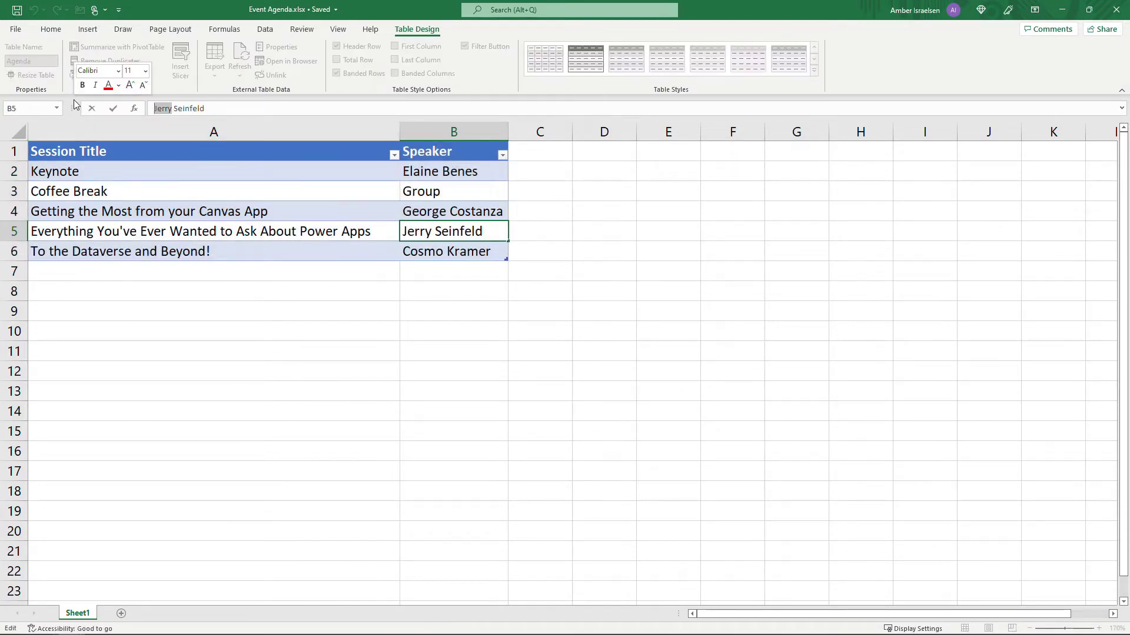
type("Morty")
key("Return")
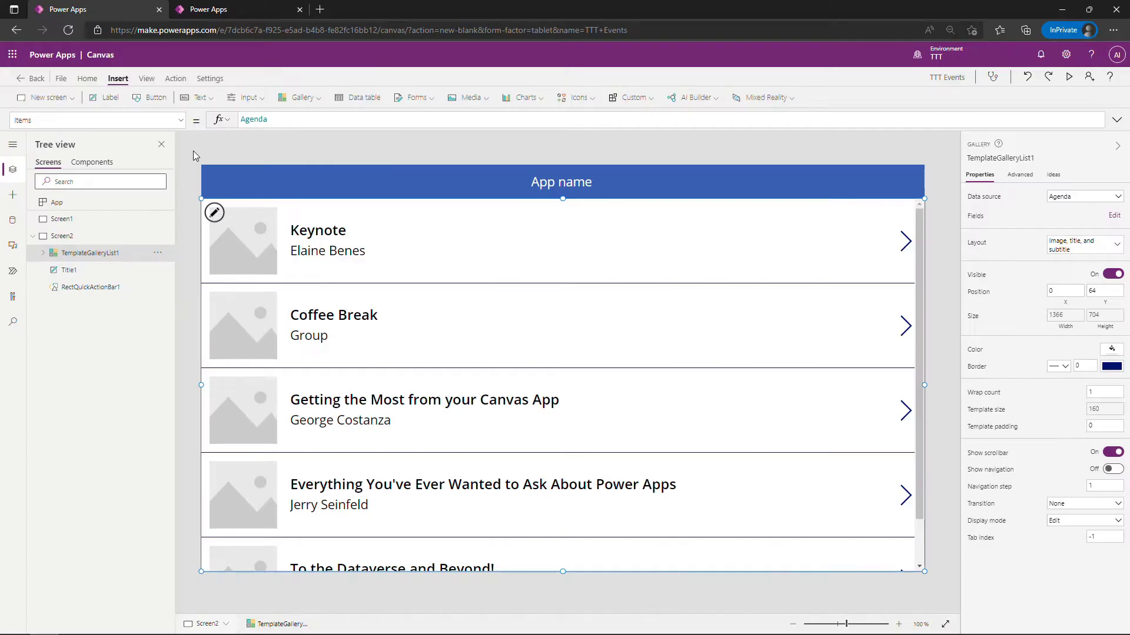
Step: Remove the imported Agenda data source from the app
left_click(13, 220)
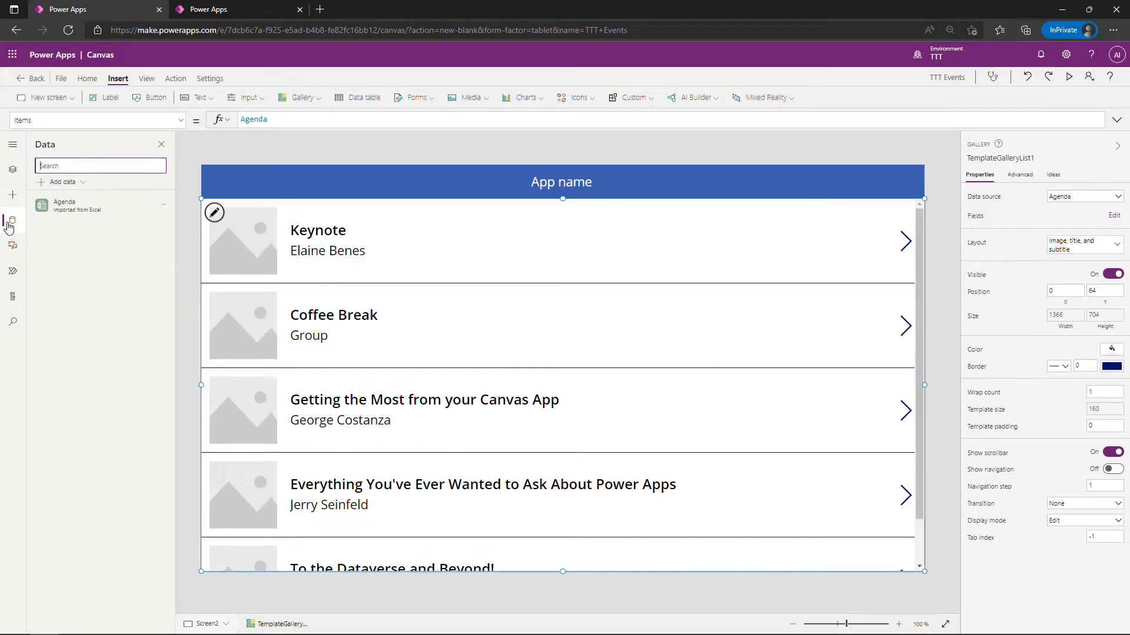
left_click(164, 206)
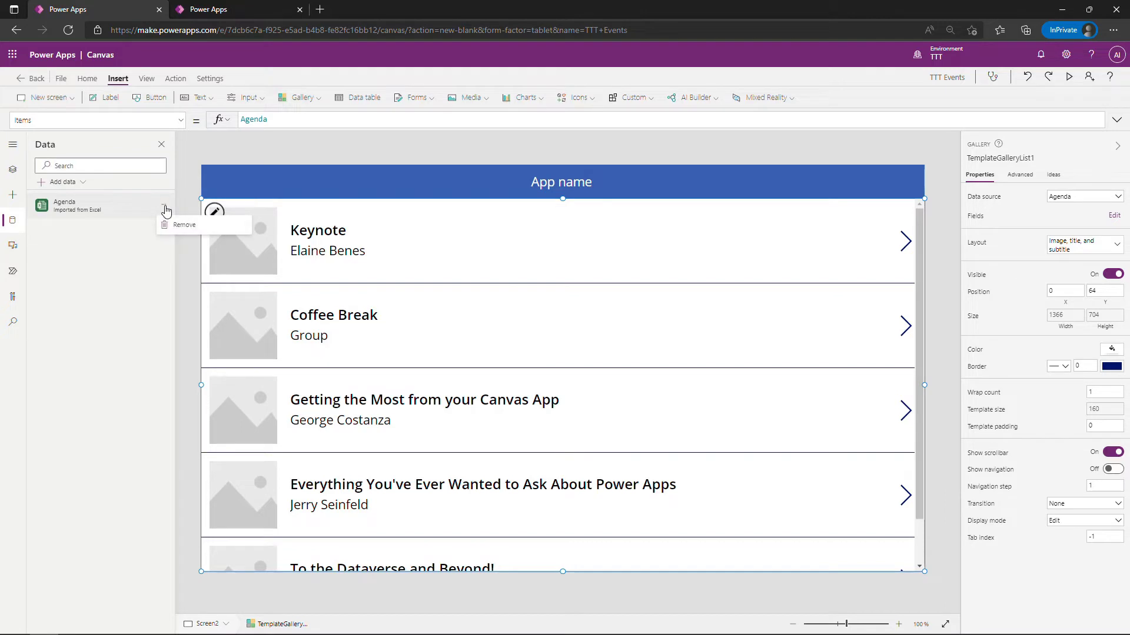
left_click(185, 229)
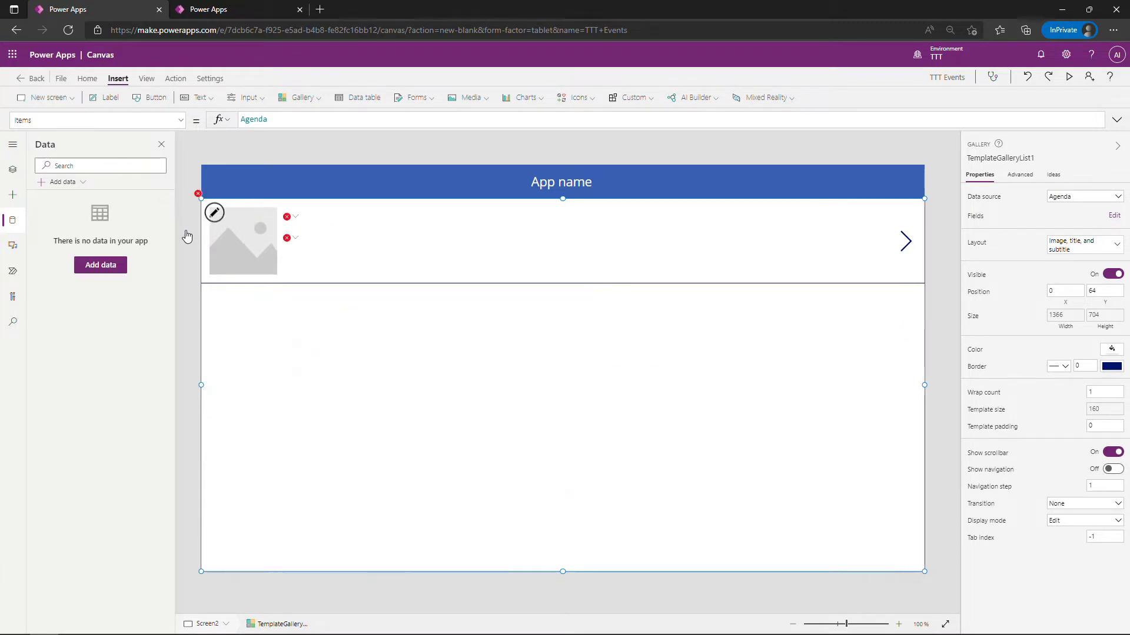
Step: Import the Agenda table from the updated Event Agenda.xlsx again as static Excel data
left_click(103, 265)
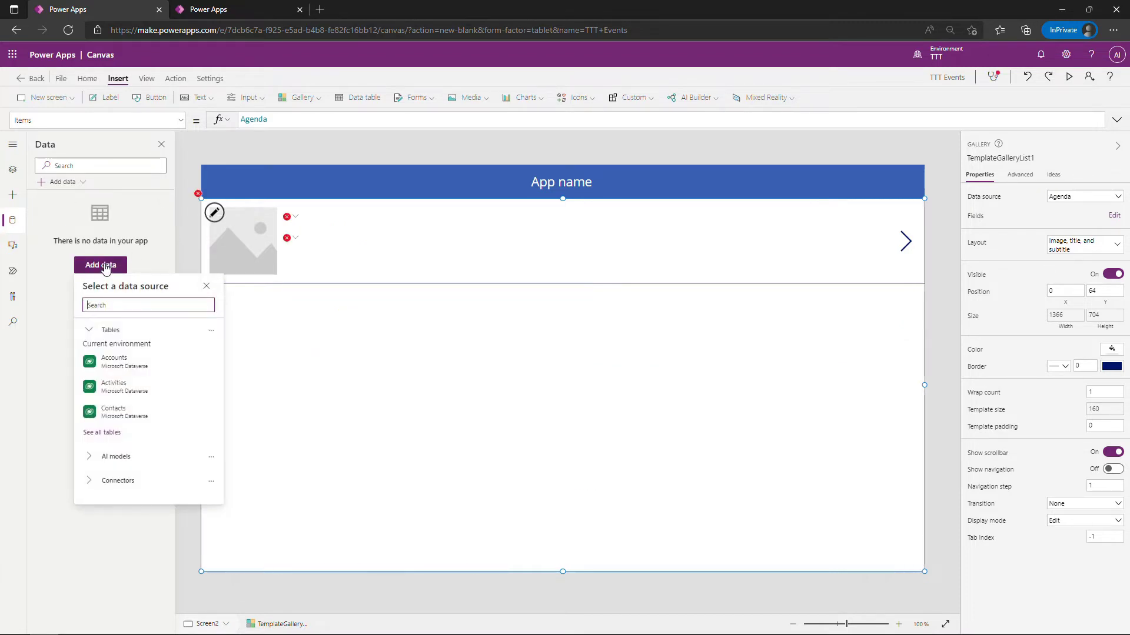
type("excel")
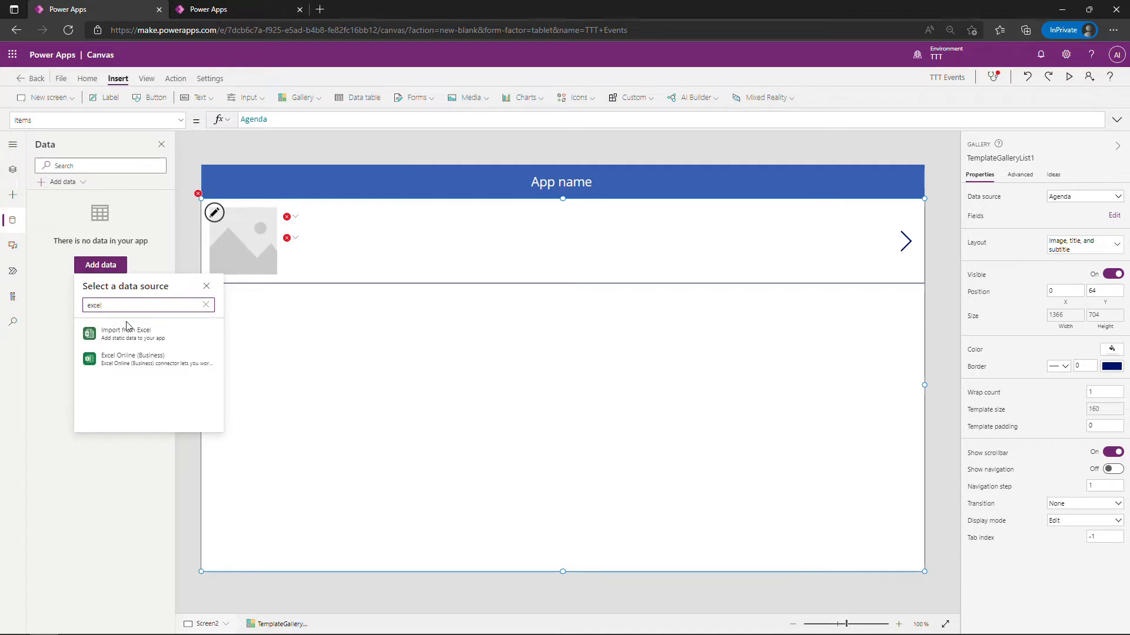
left_click(127, 331)
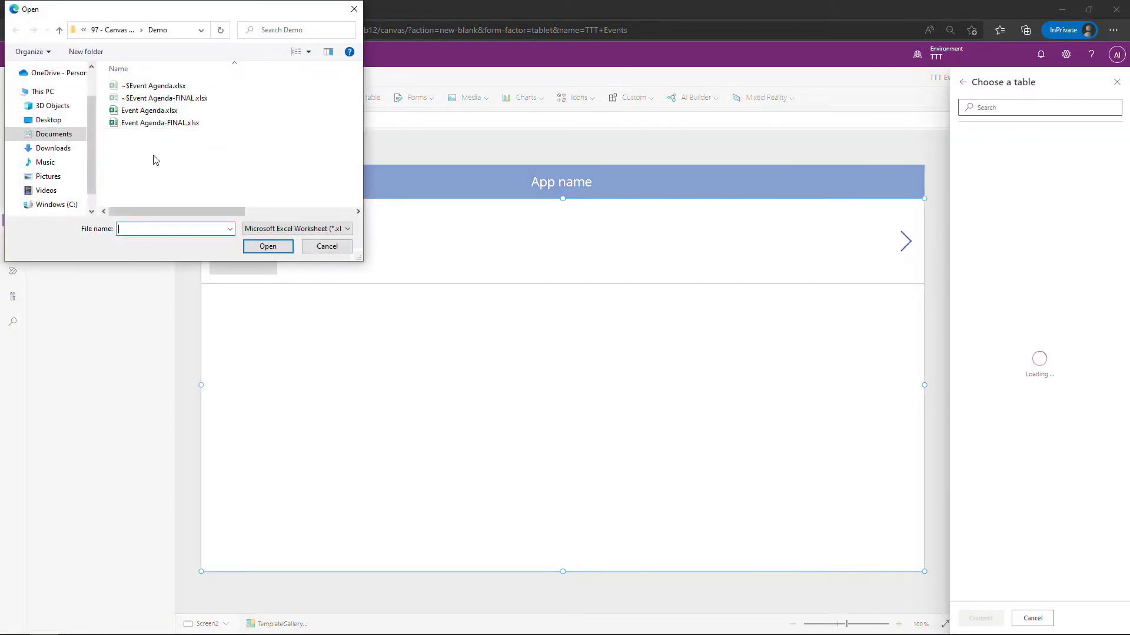
left_click(150, 110)
left_click(271, 246)
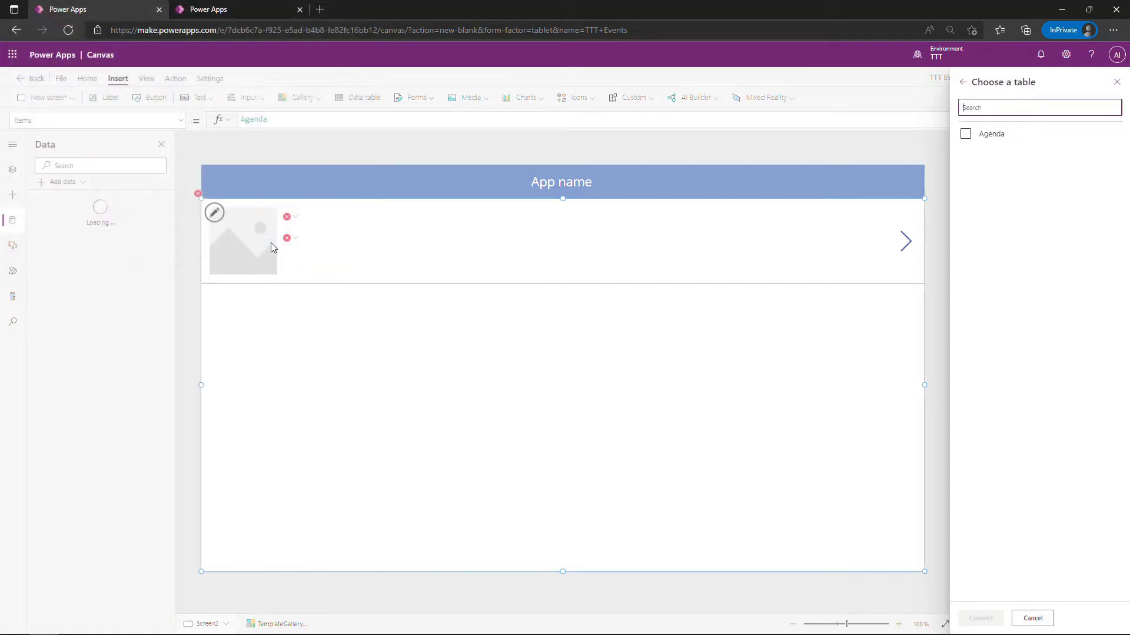
left_click(965, 134)
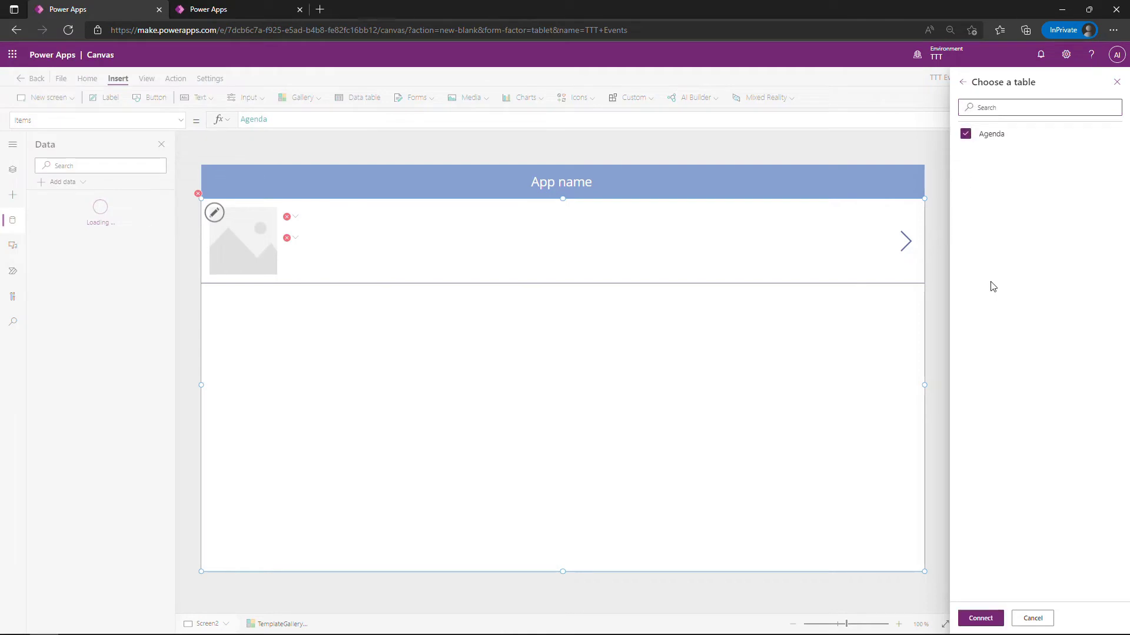
left_click(970, 619)
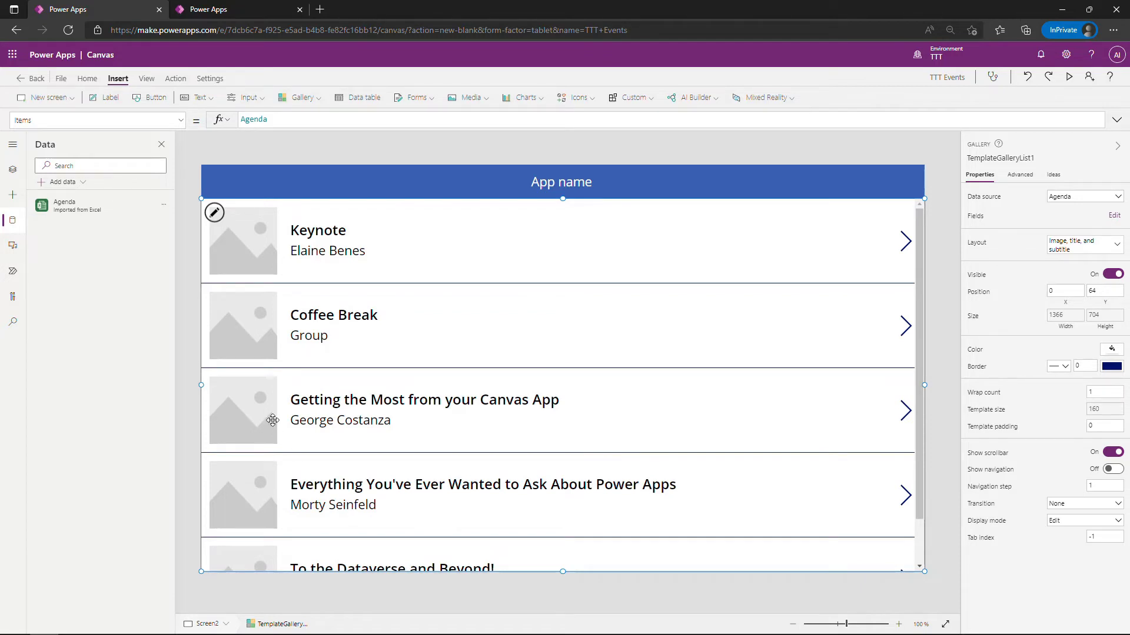
Step: Open the Office home page in a new browser tab and skip the account security setup for now
left_click(13, 57)
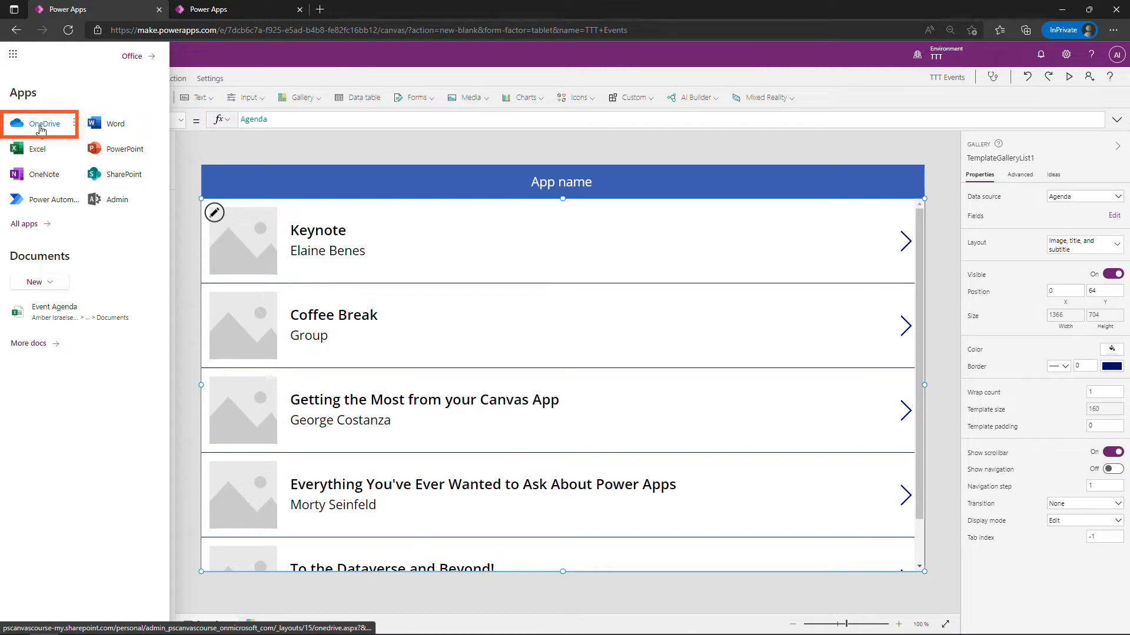
right_click(135, 58)
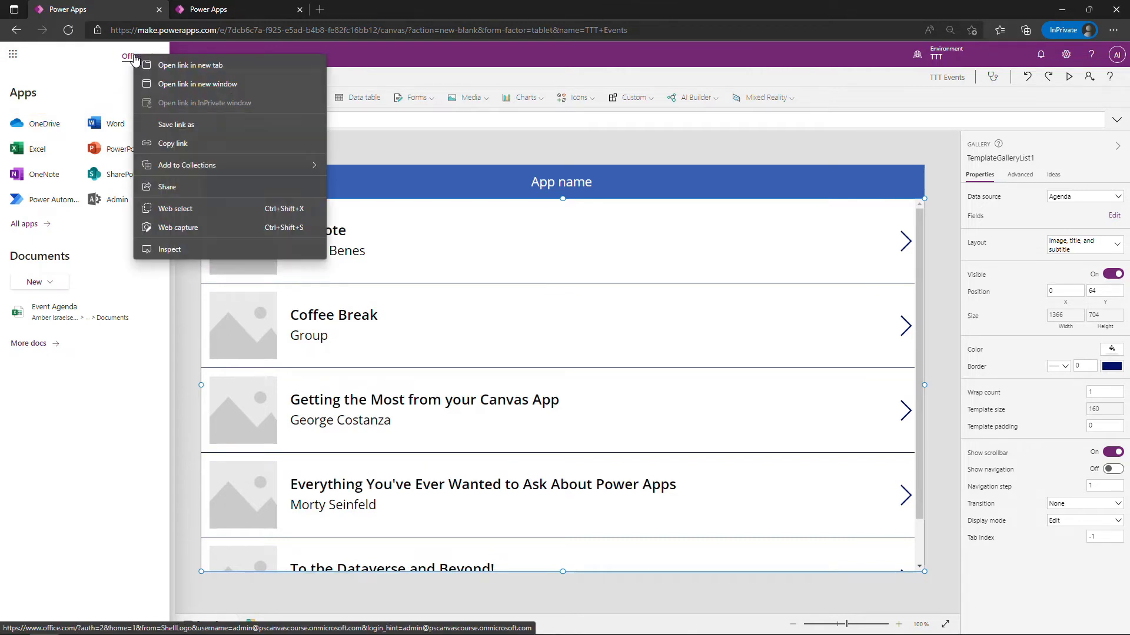
left_click(192, 65)
left_click(222, 11)
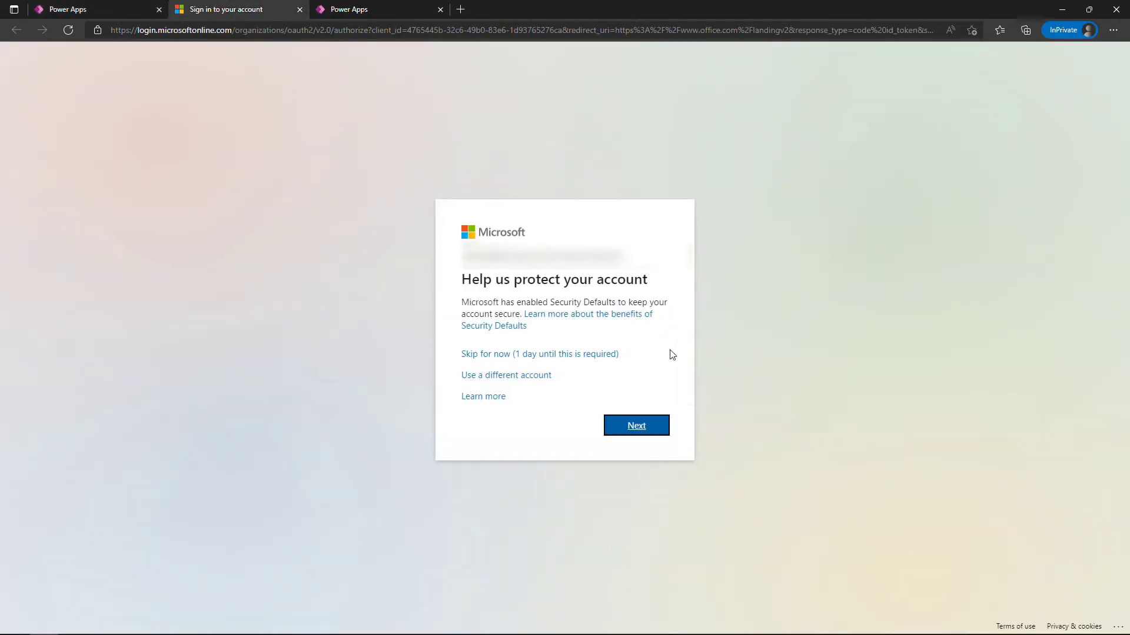
left_click(566, 355)
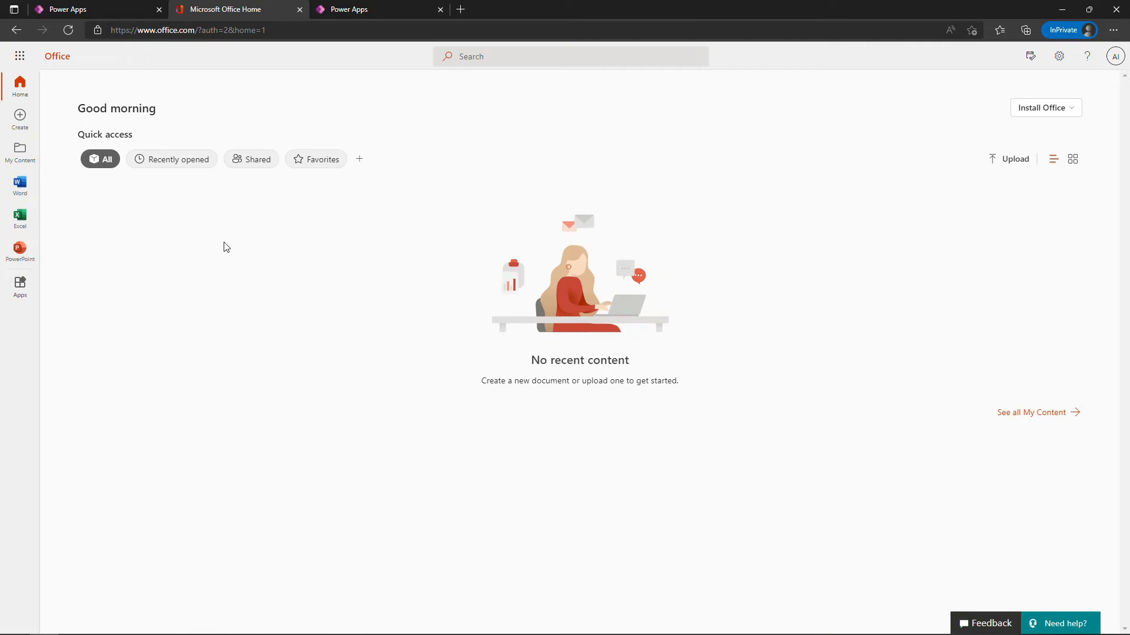
Step: Go to OneDrive through the cloud files in My Content and upload Event Agenda.xlsx to My files
left_click(23, 154)
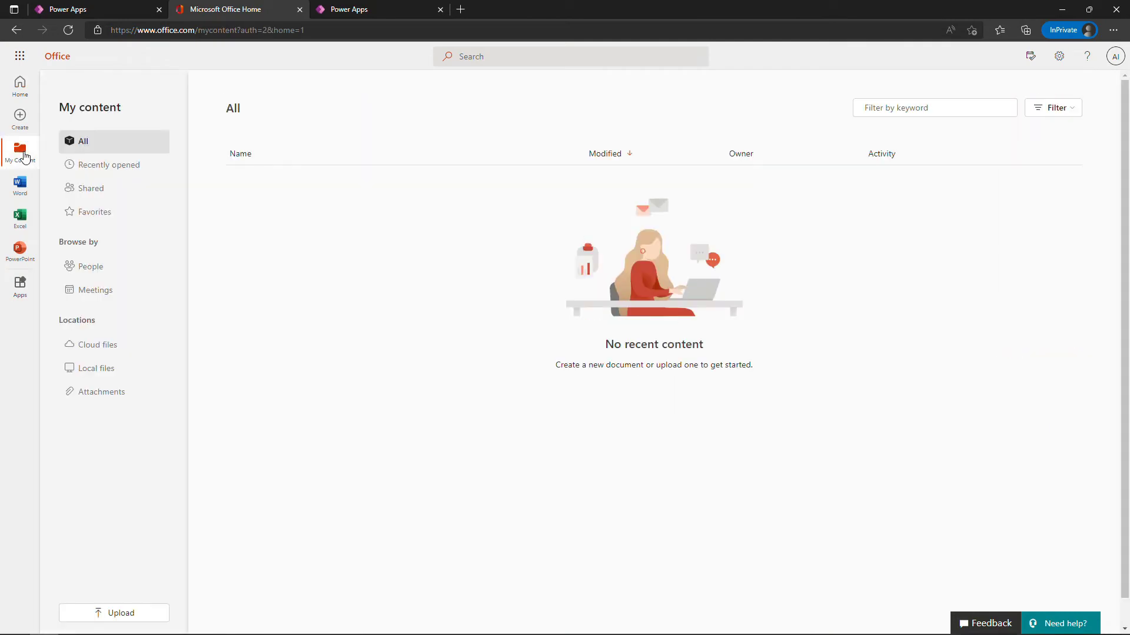
left_click(112, 349)
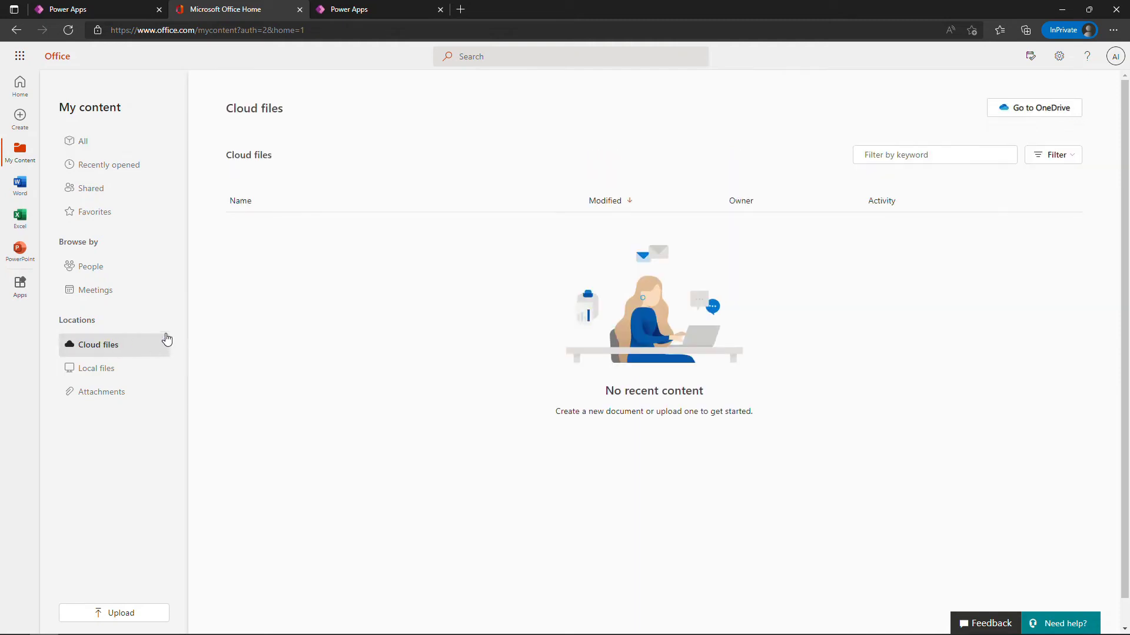
left_click(1019, 116)
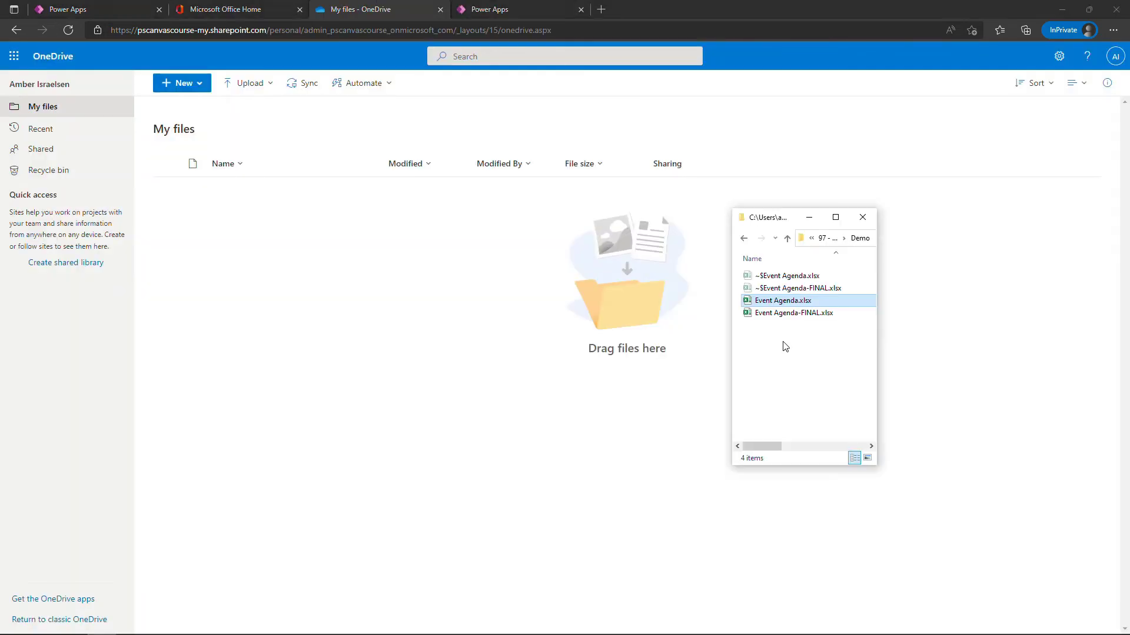
left_click_drag(770, 303, 462, 269)
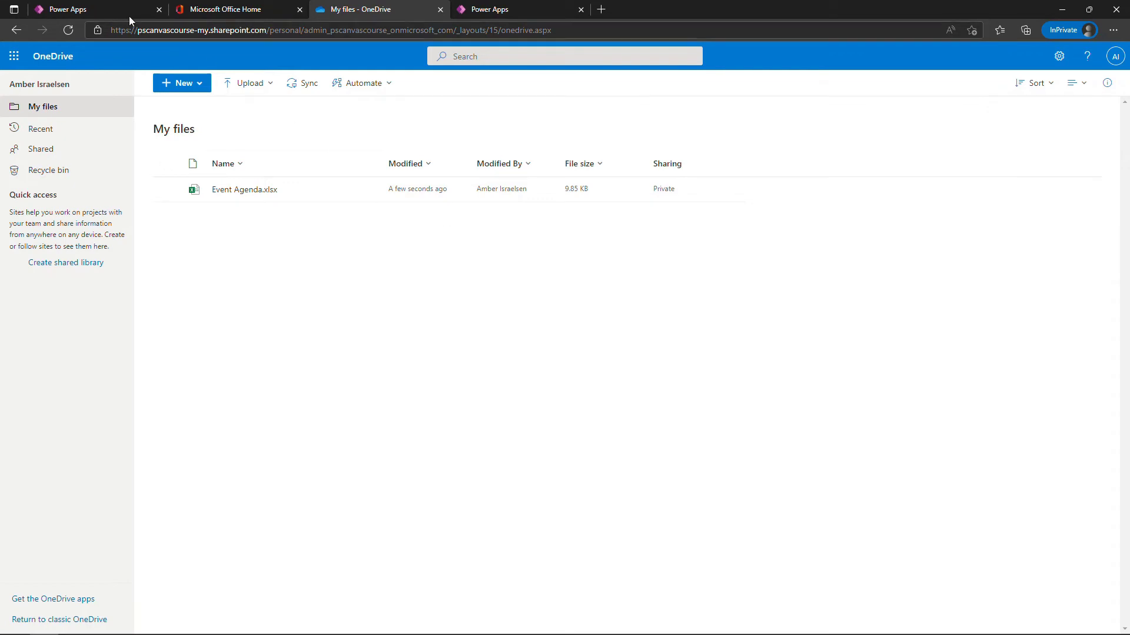
Step: Return to the canvas app and connect the Agenda table of Event Agenda.xlsx through the existing OneDrive for Business connection
left_click(83, 10)
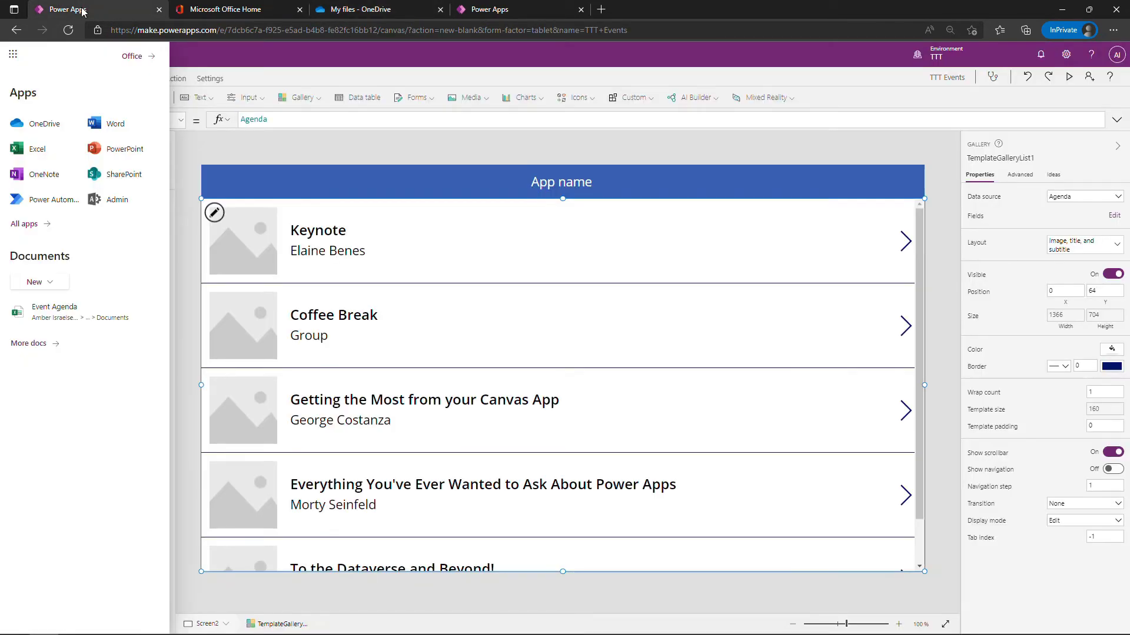
left_click(188, 145)
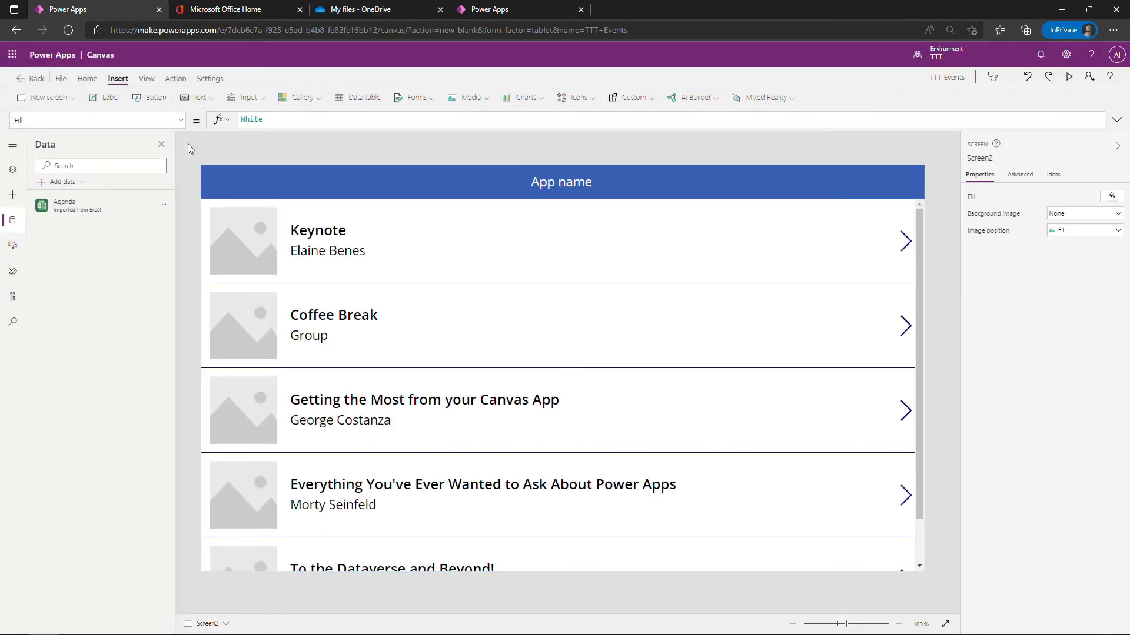
mouse_move(104, 212)
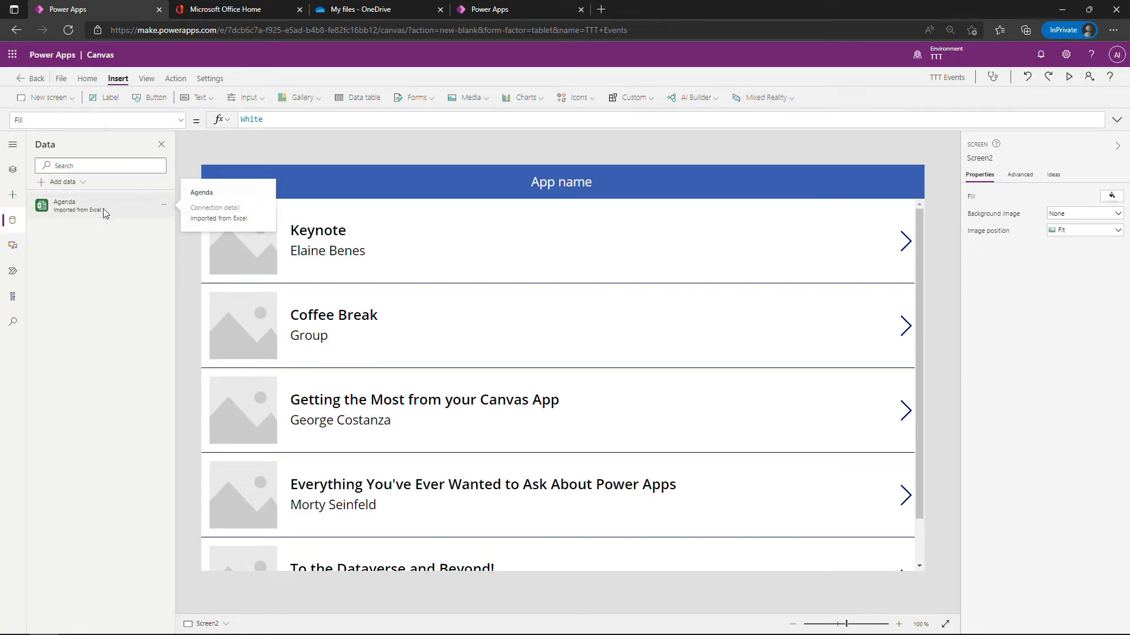
left_click(78, 184)
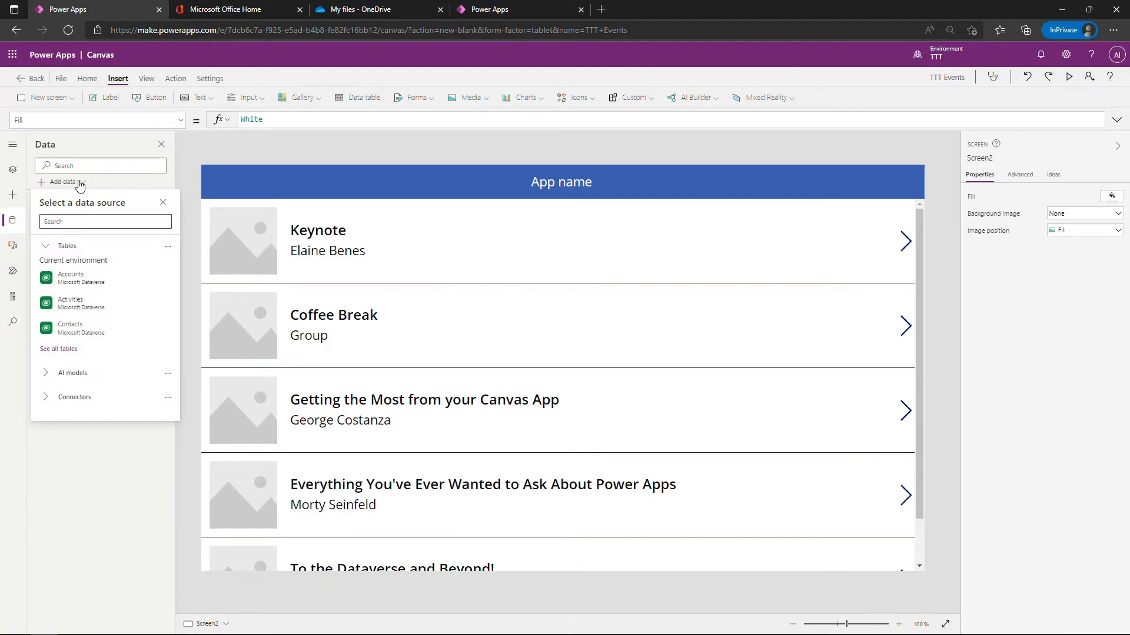
type("onedrive")
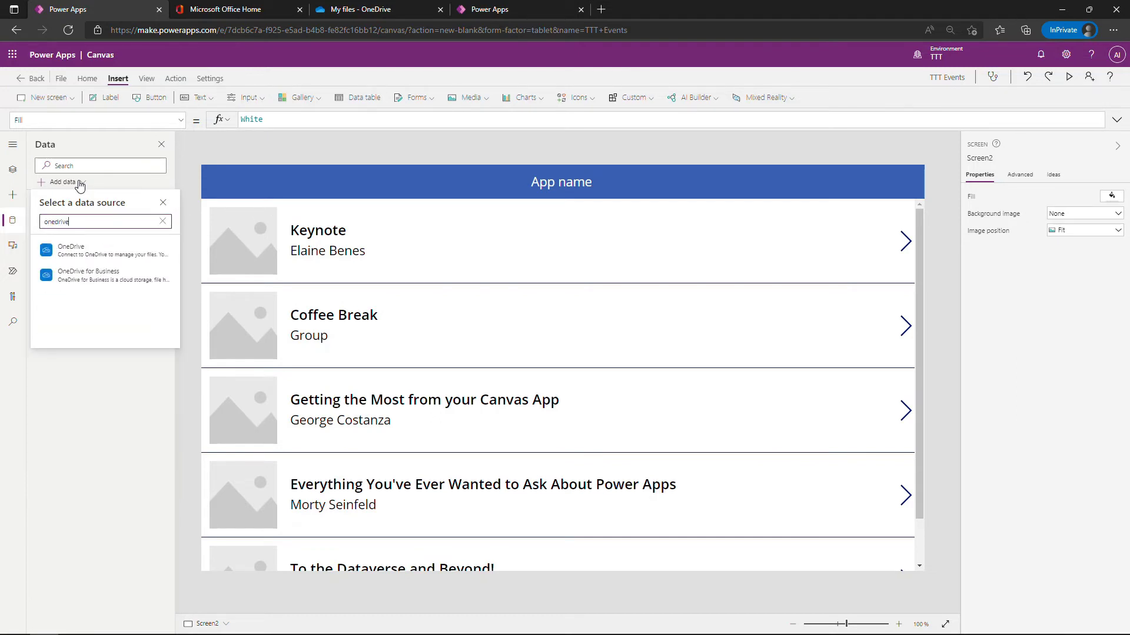
mouse_move(88, 282)
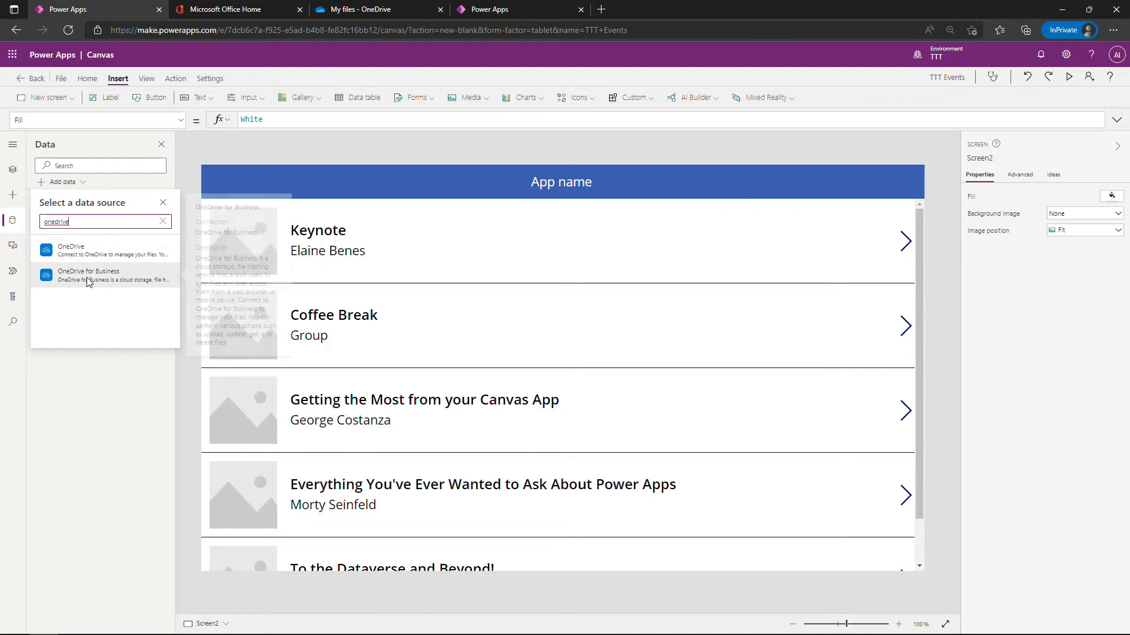
left_click(88, 282)
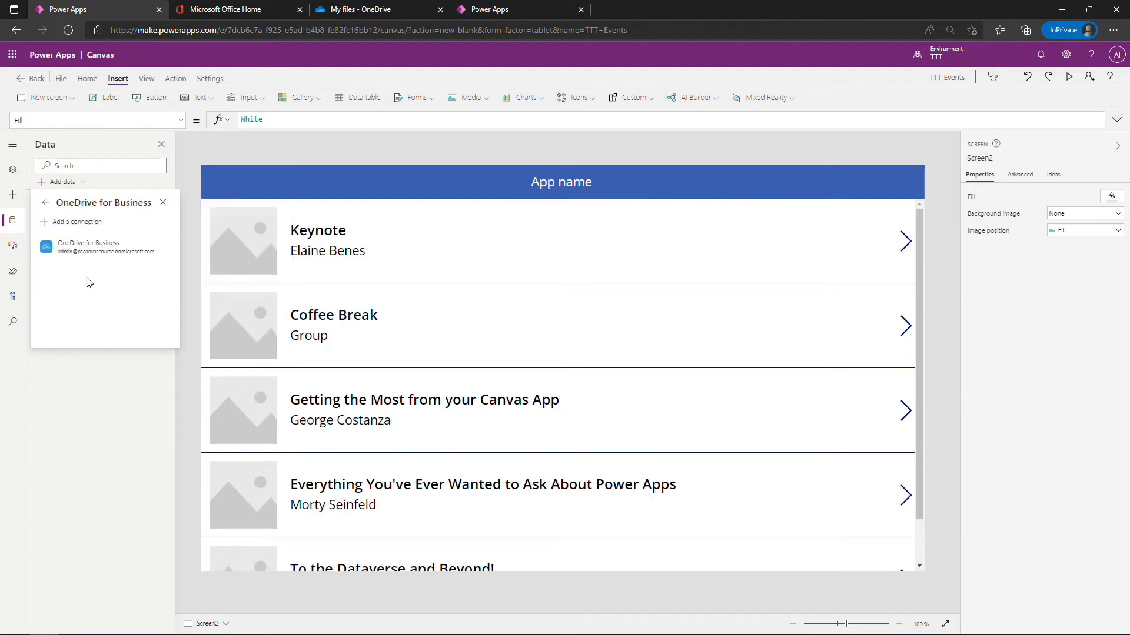
left_click(91, 254)
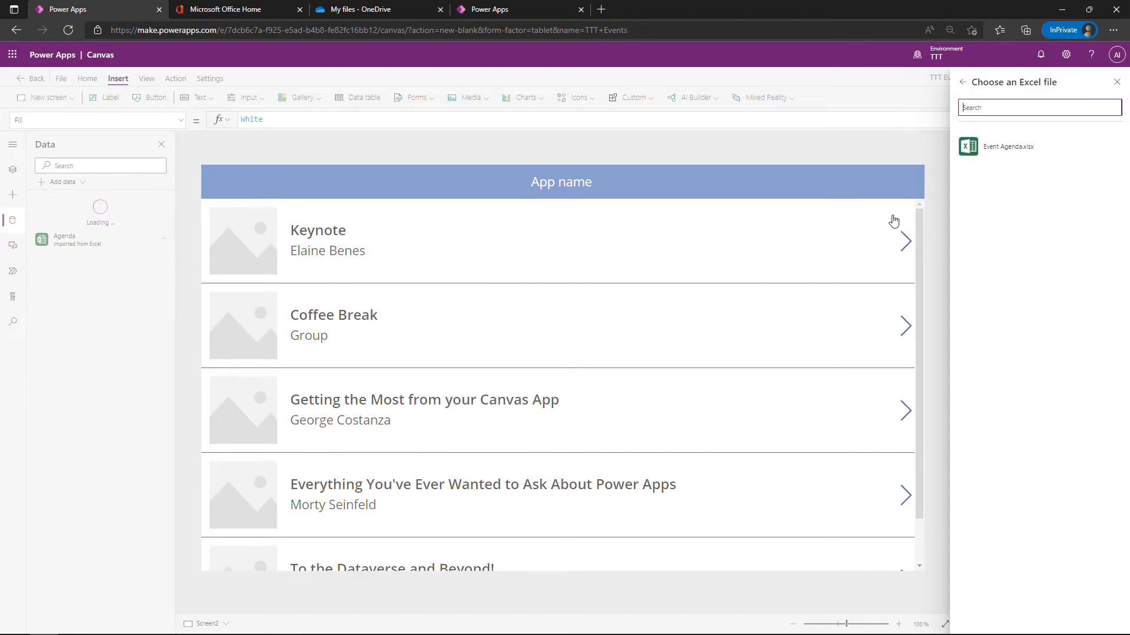
left_click(1002, 152)
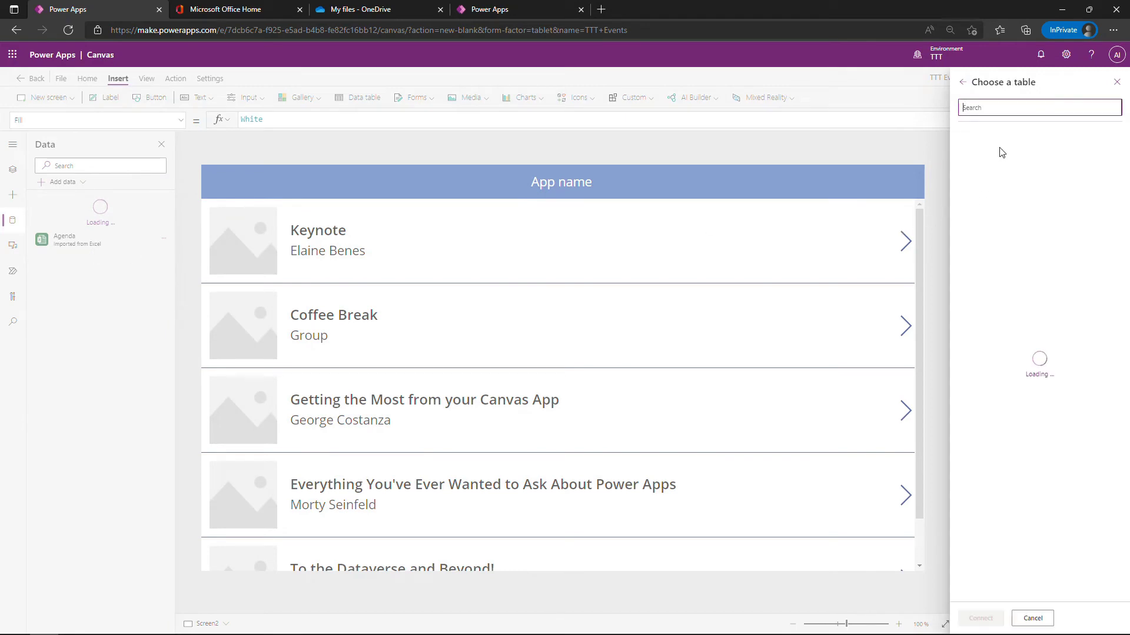
left_click(968, 136)
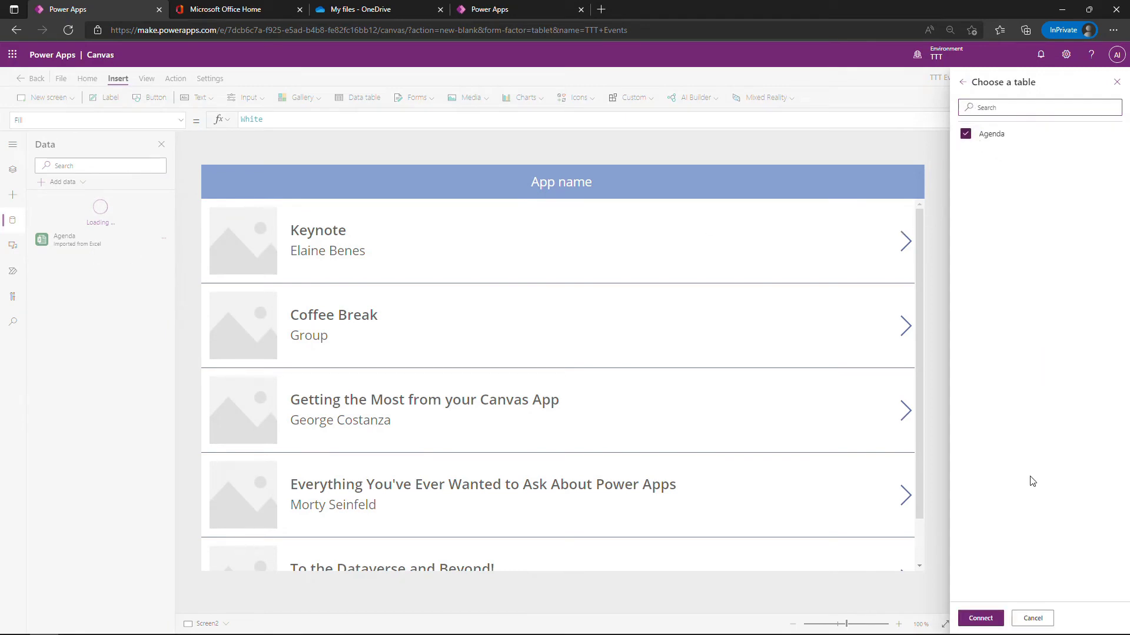
left_click(980, 619)
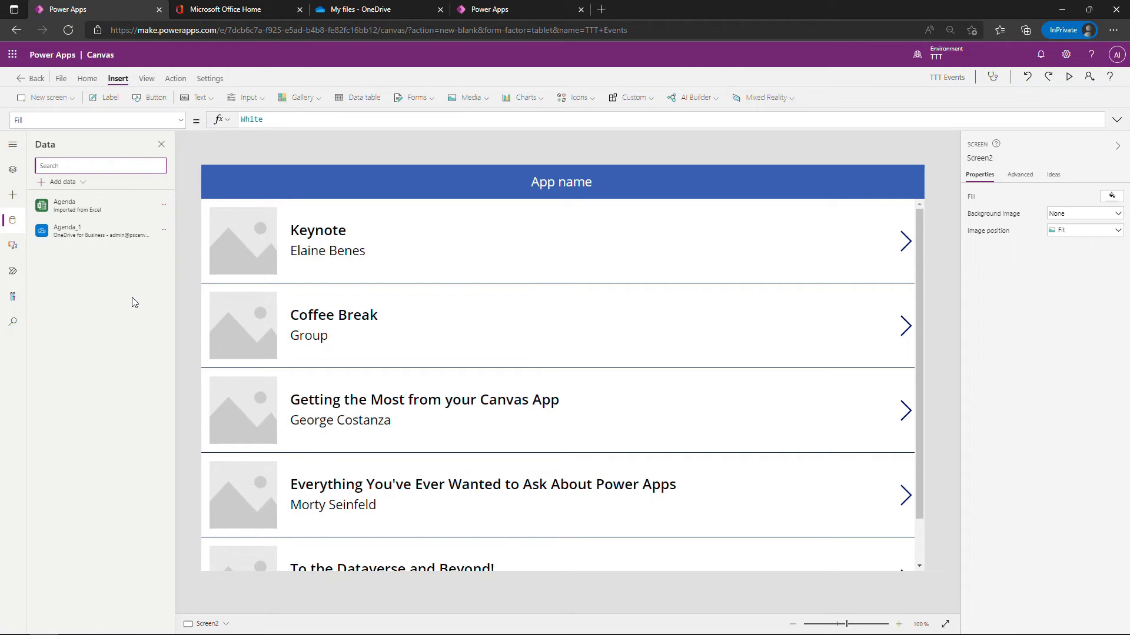
Step: Add a new List screen and set its gallery's data source to the OneDrive for Business table Agenda_1
left_click(44, 97)
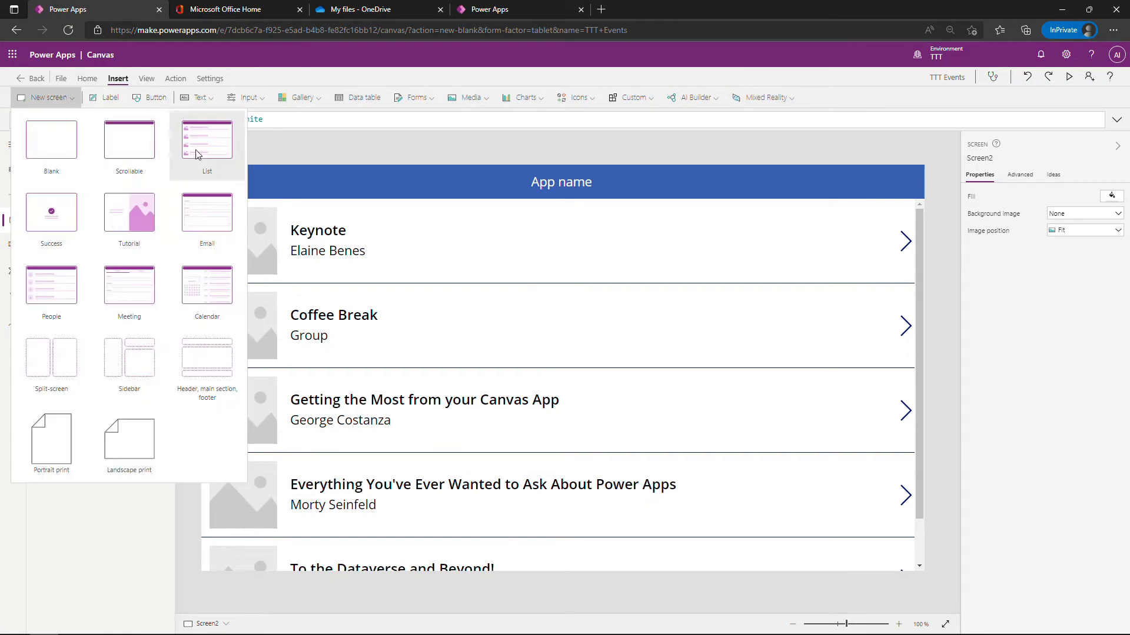
left_click(198, 154)
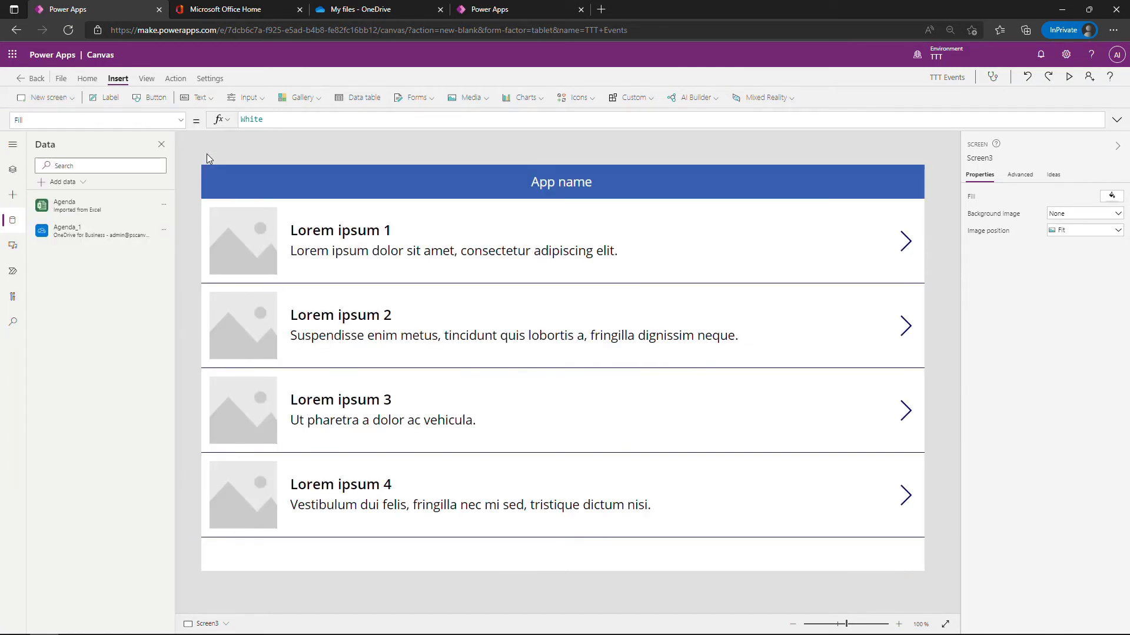
left_click(11, 172)
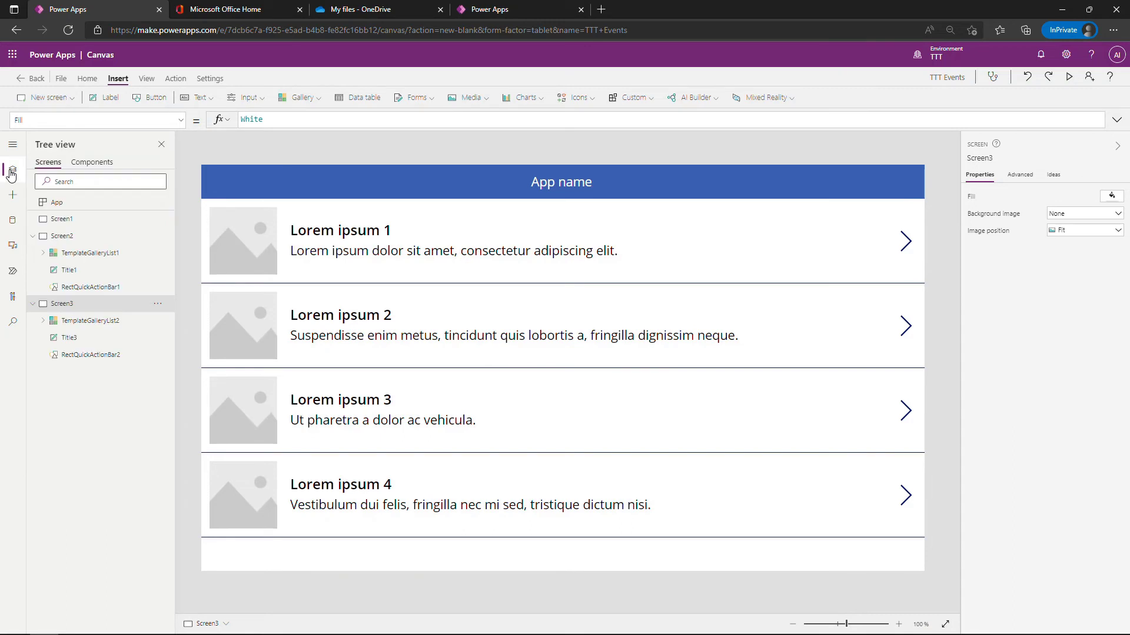
left_click(97, 327)
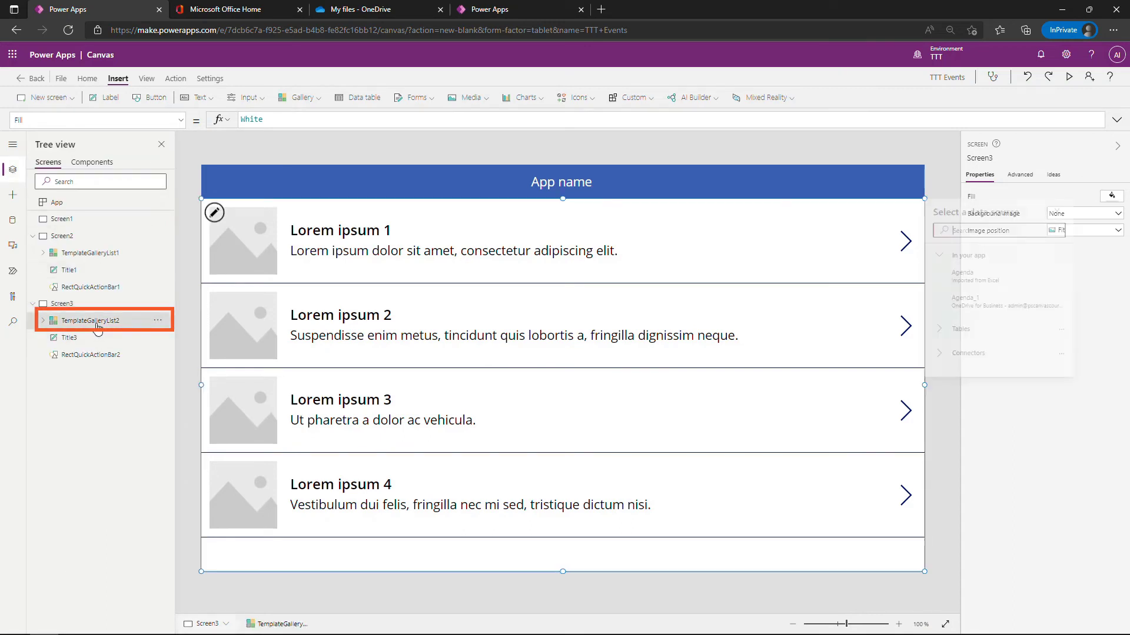
left_click(90, 323)
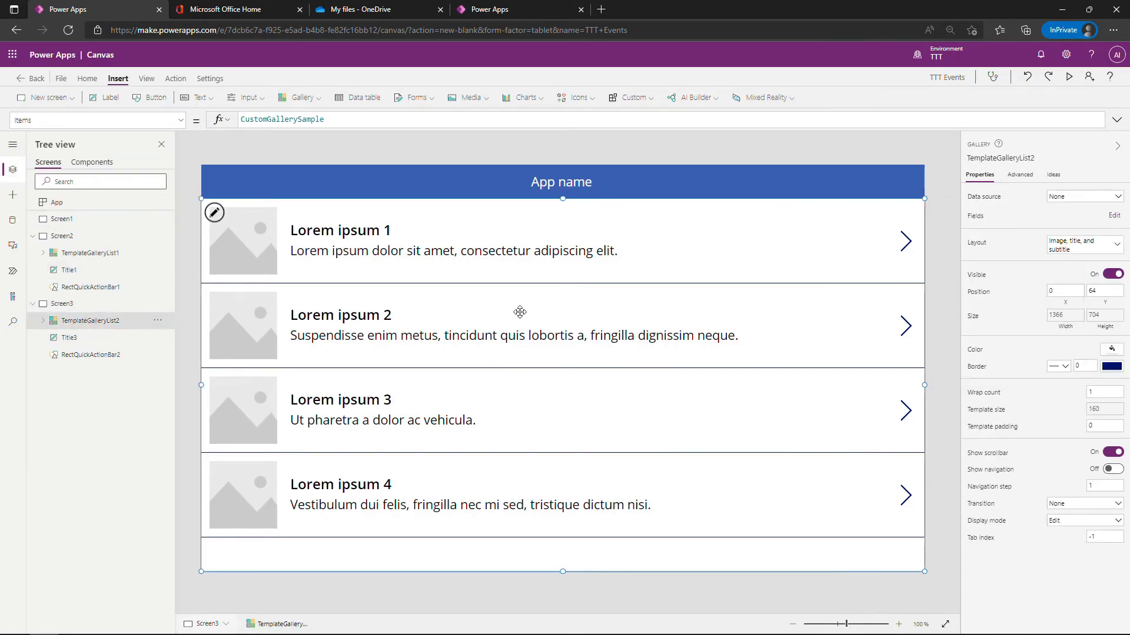
left_click(1073, 200)
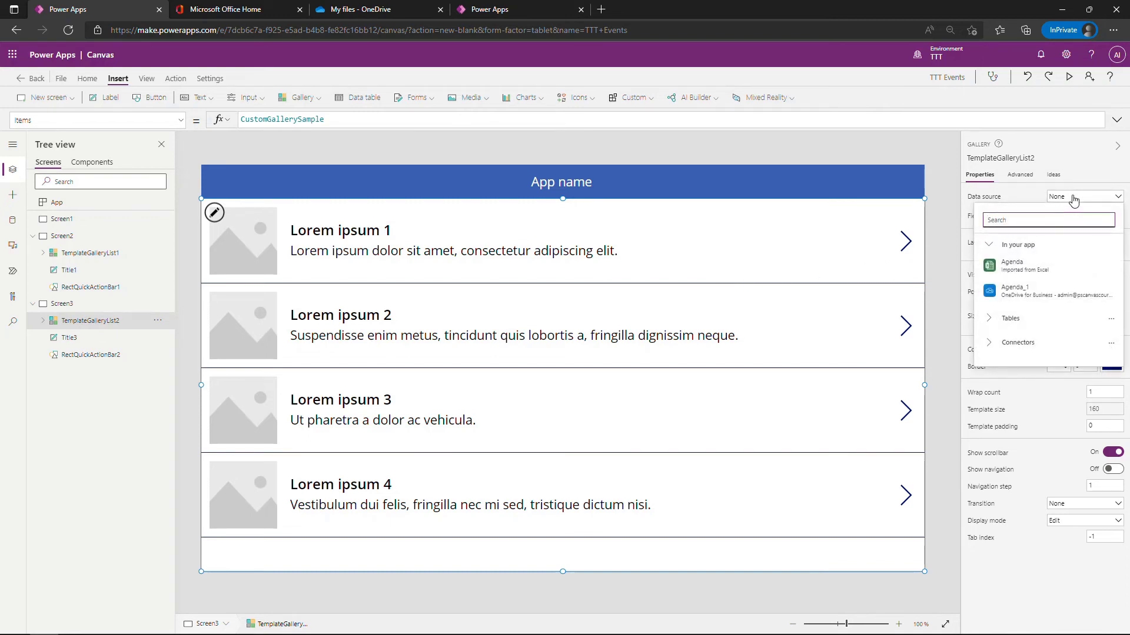
mouse_move(1018, 301)
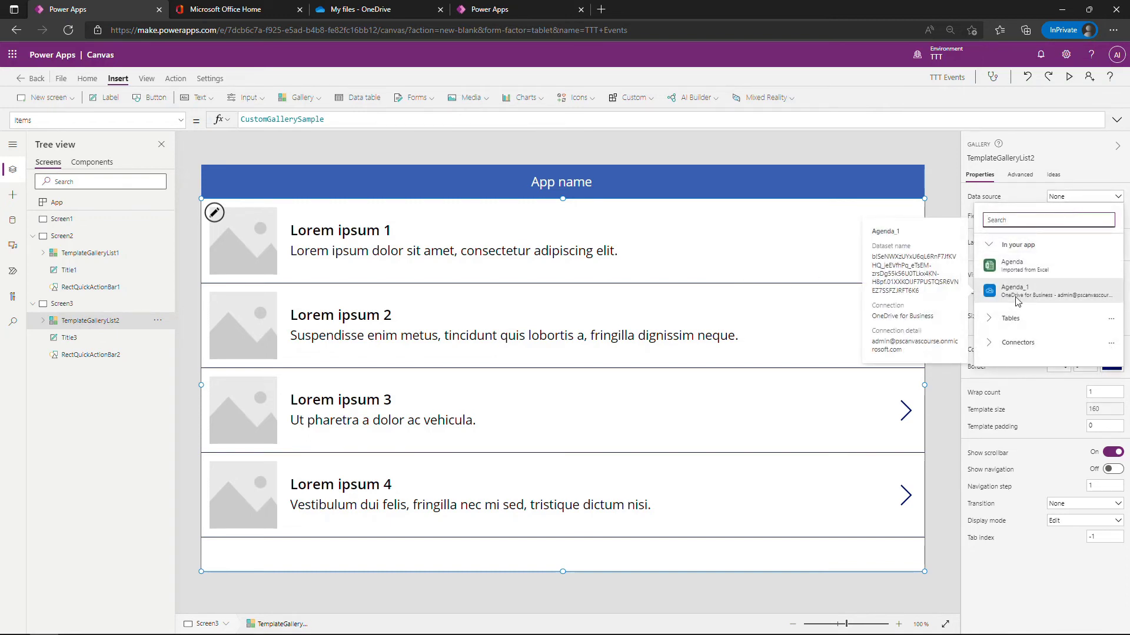
left_click(1016, 301)
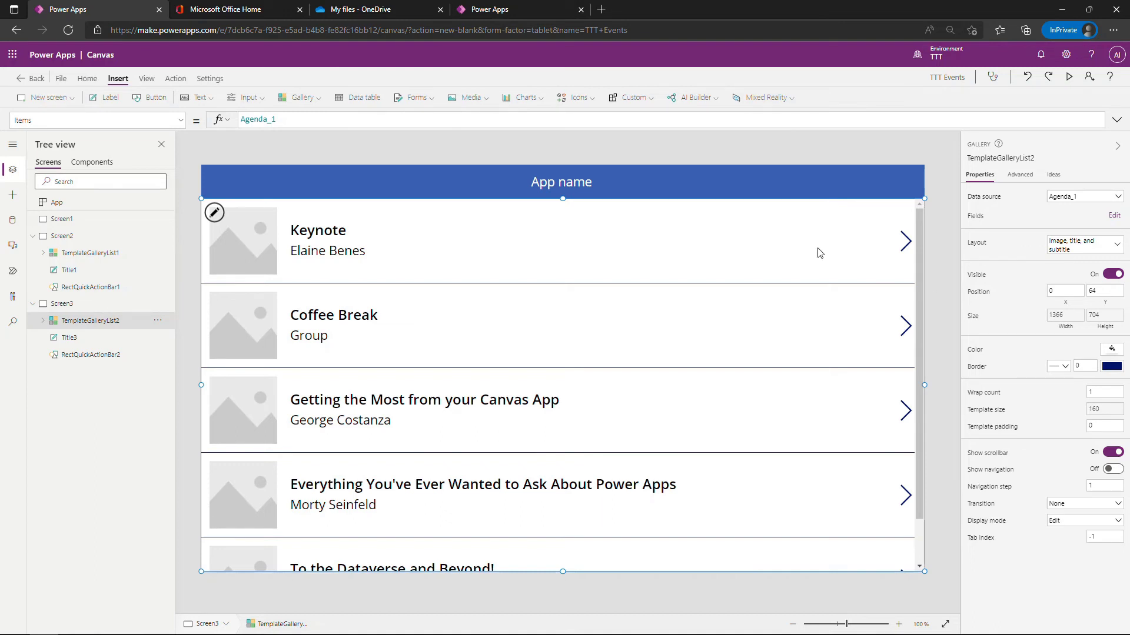
Step: Switch to OneDrive, open Event Agenda.xlsx in Excel for the web, and replace the Keynote session's speaker name in cell B2
left_click(340, 11)
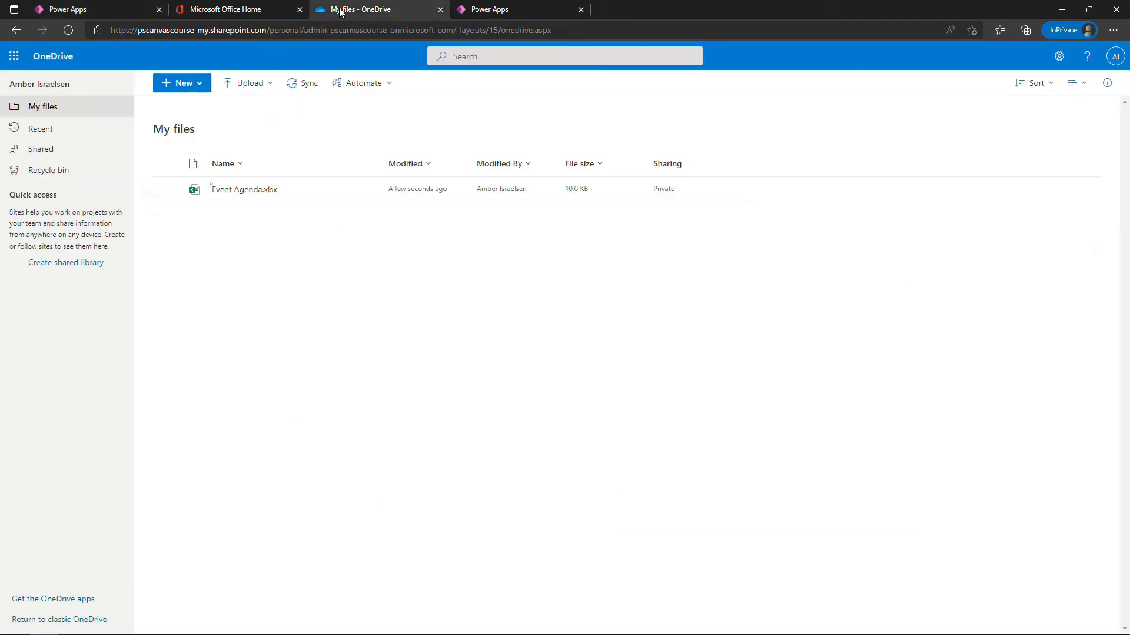
left_click(231, 189)
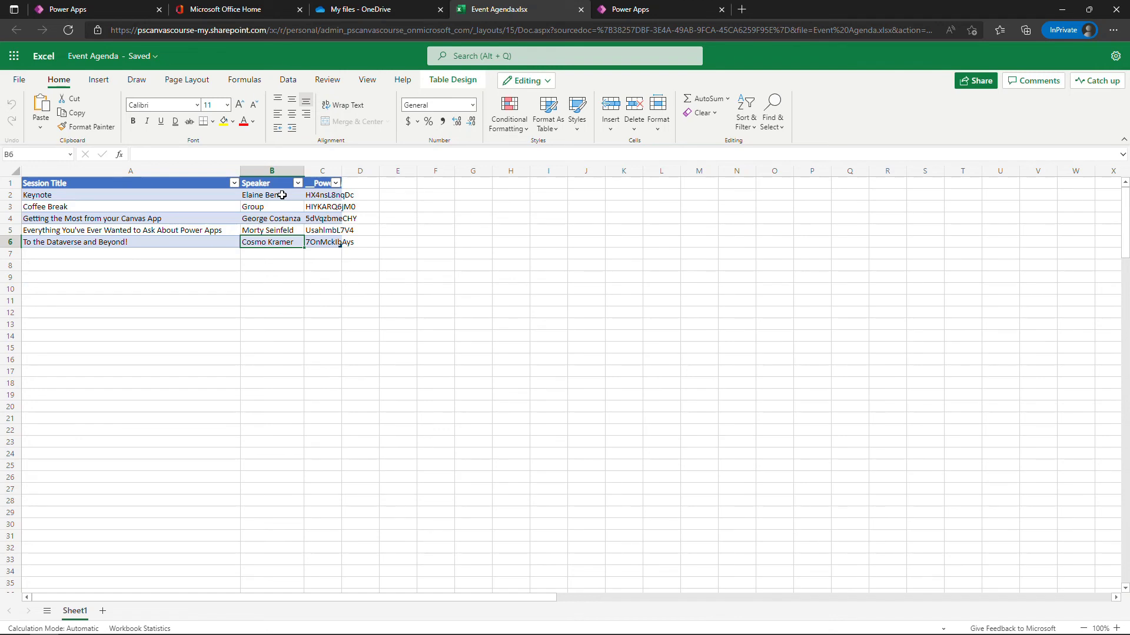
left_click(283, 195)
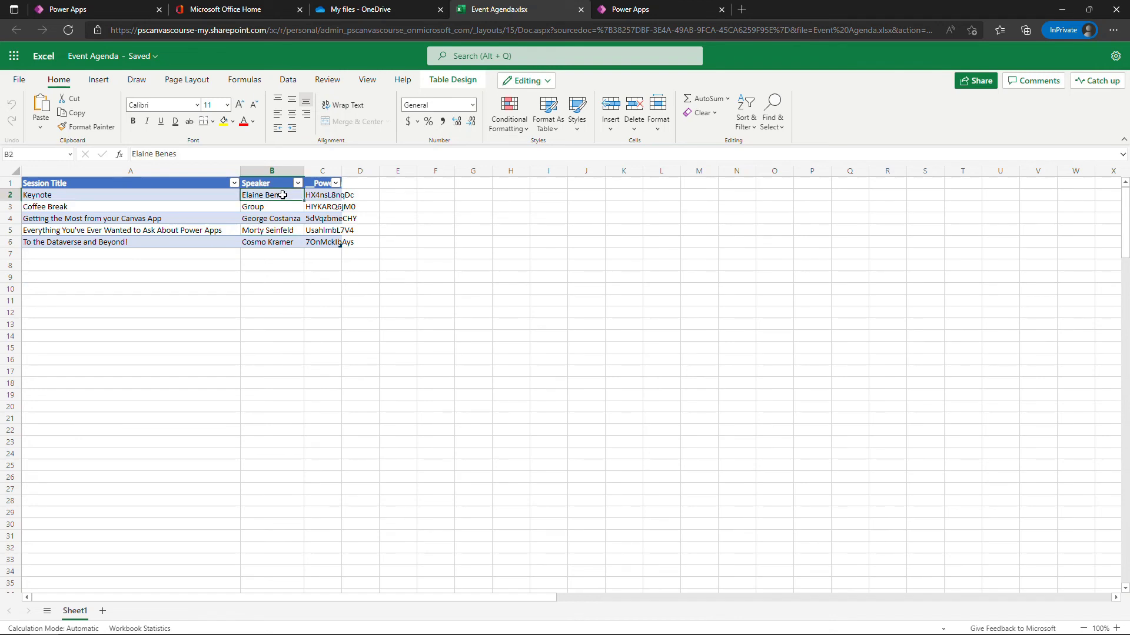
type("Newman")
key("Return")
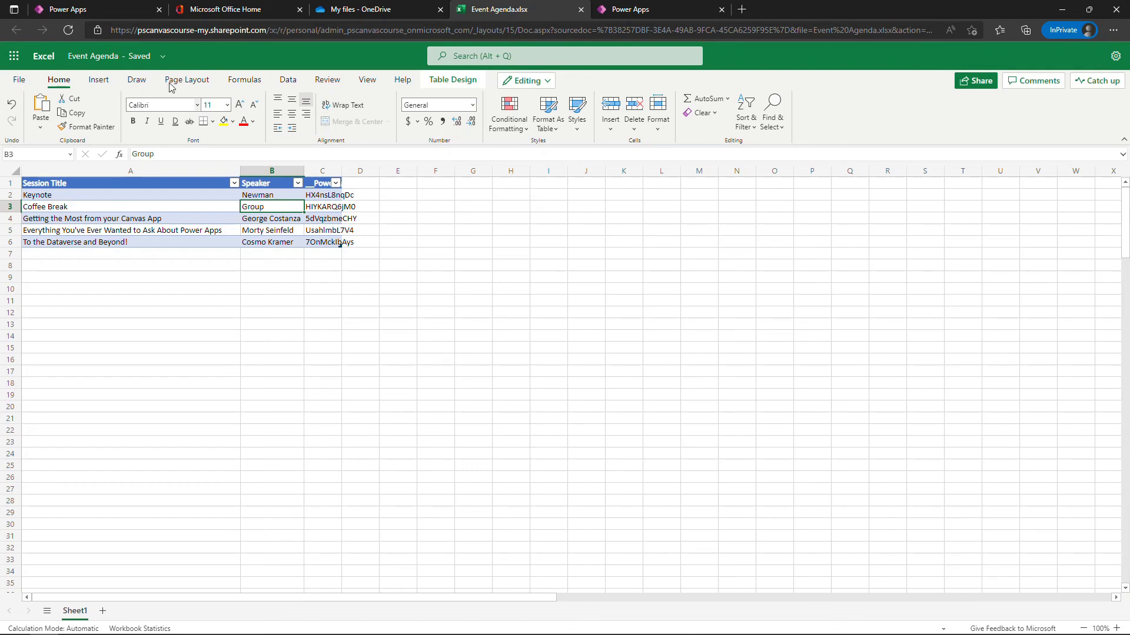
Step: Return to the canvas app in Power Apps and refresh the Agenda_1 OneDrive for Business data source
left_click(101, 11)
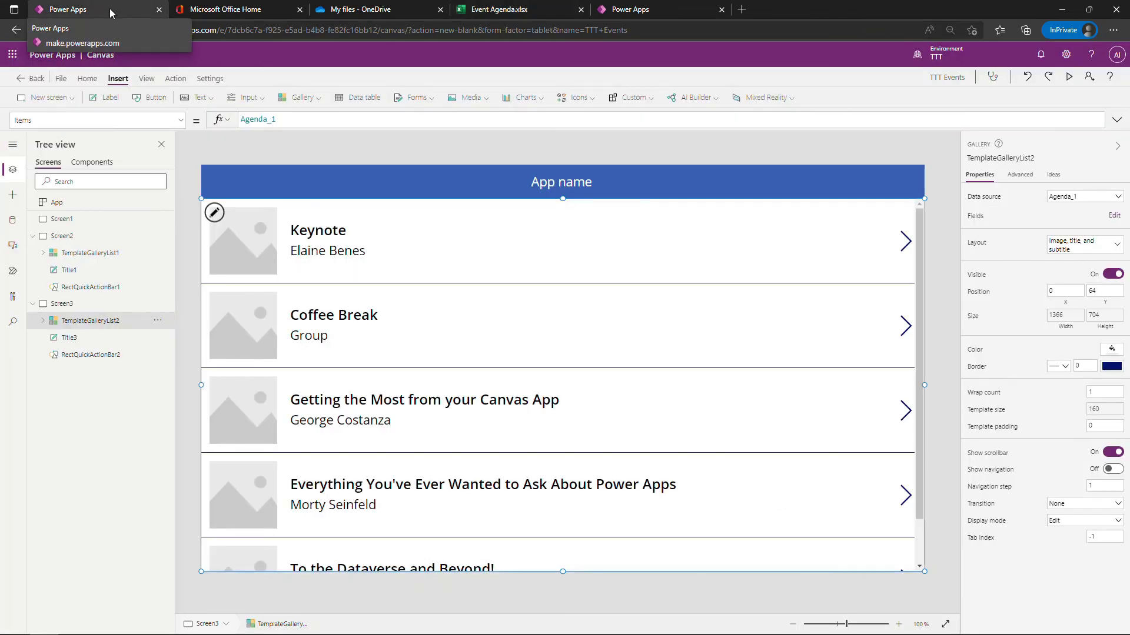
left_click(12, 223)
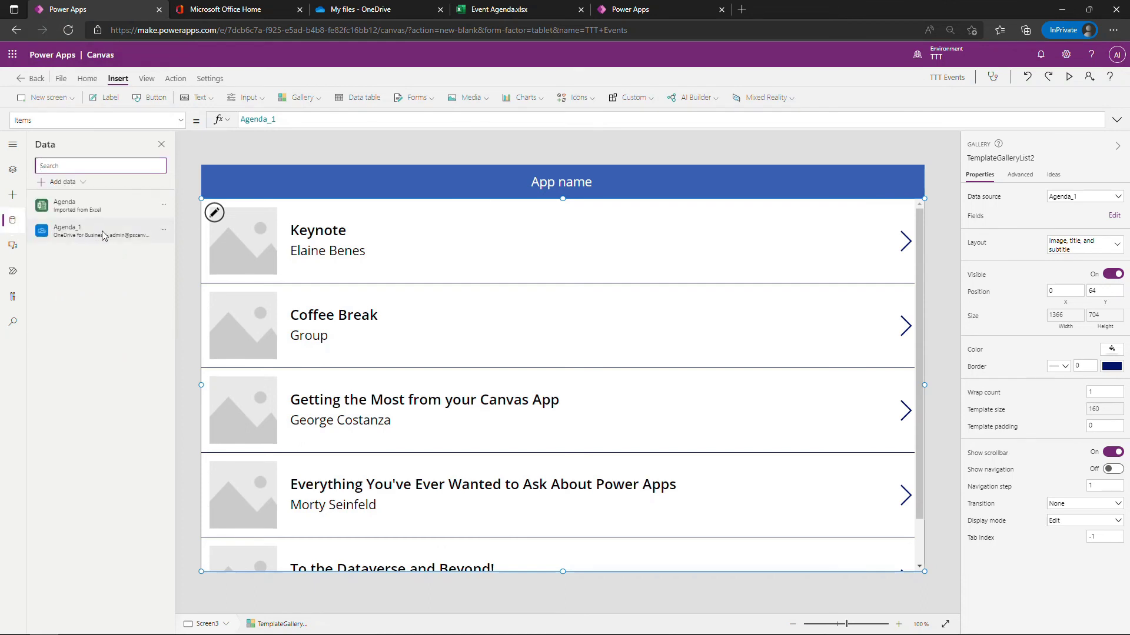
mouse_move(111, 234)
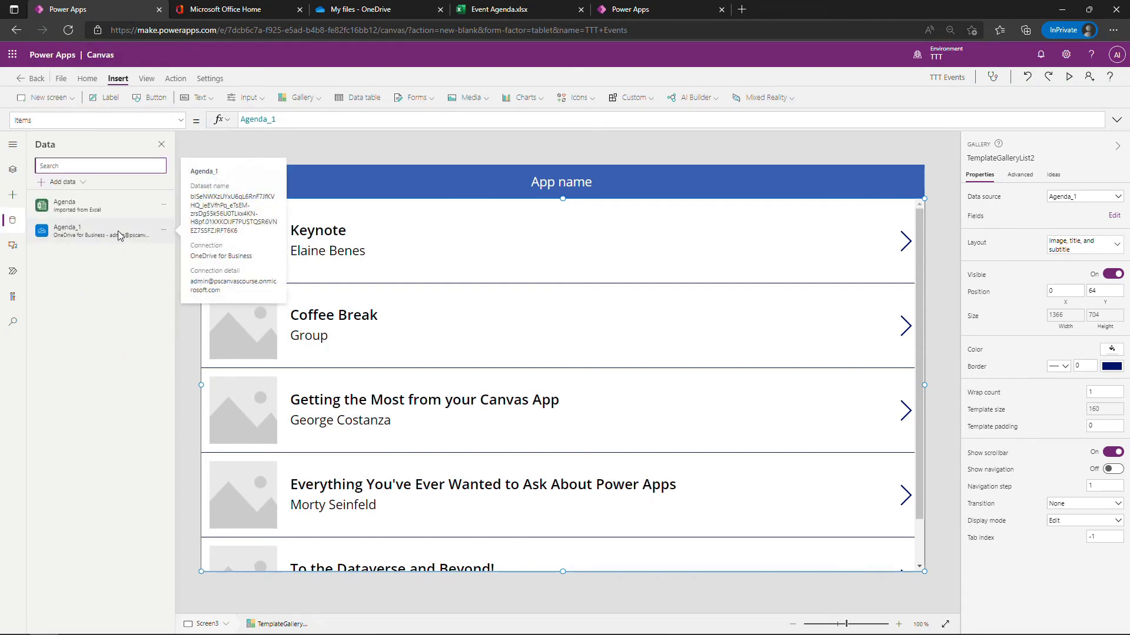
left_click(163, 232)
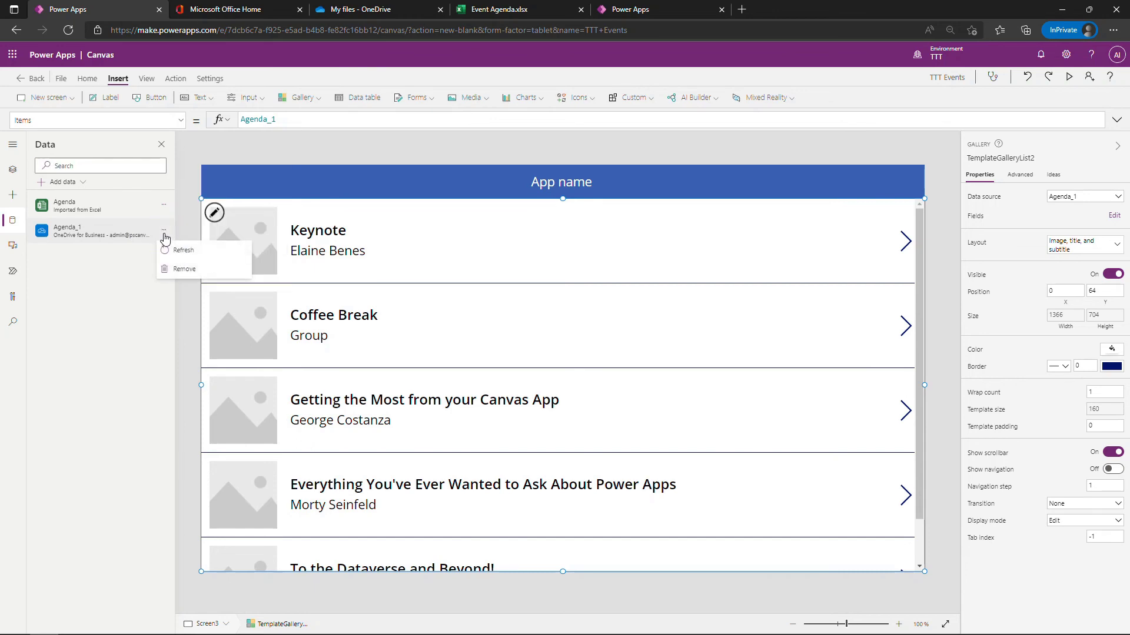
left_click(183, 253)
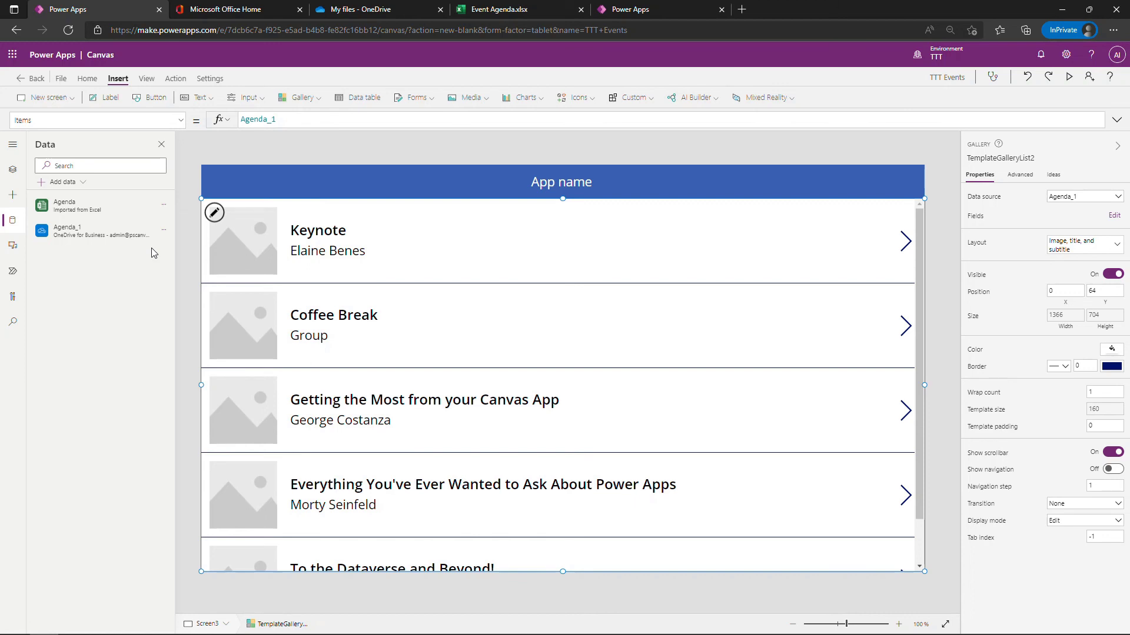
Step: Save the app to the cloud as TTT Events and reload the editor to check the agenda list on Screen3
left_click(59, 79)
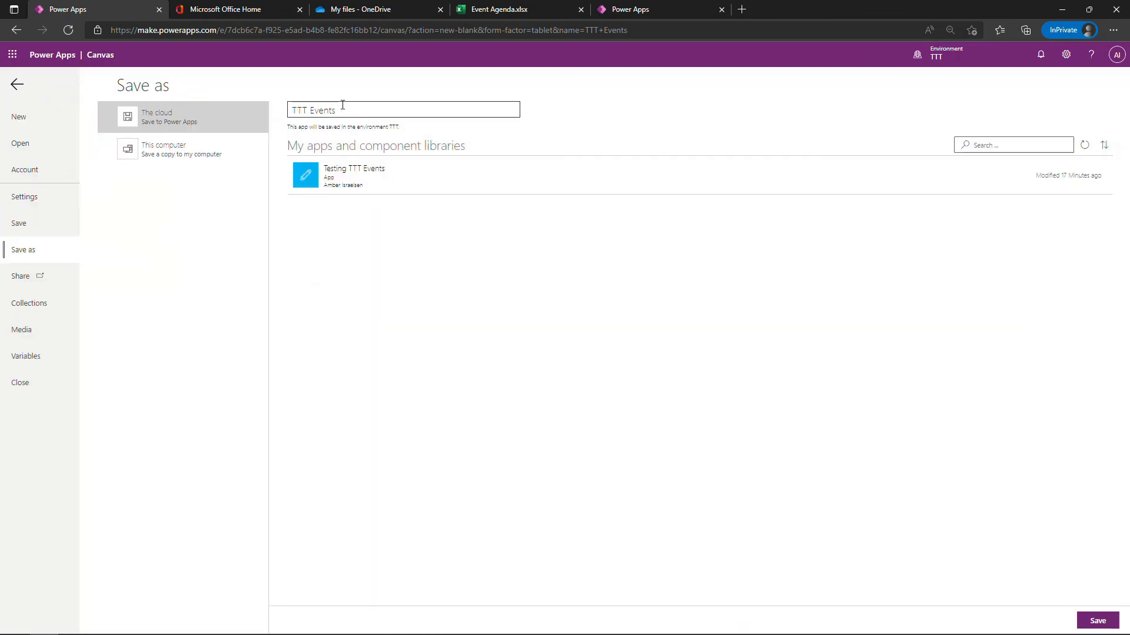
left_click(1096, 620)
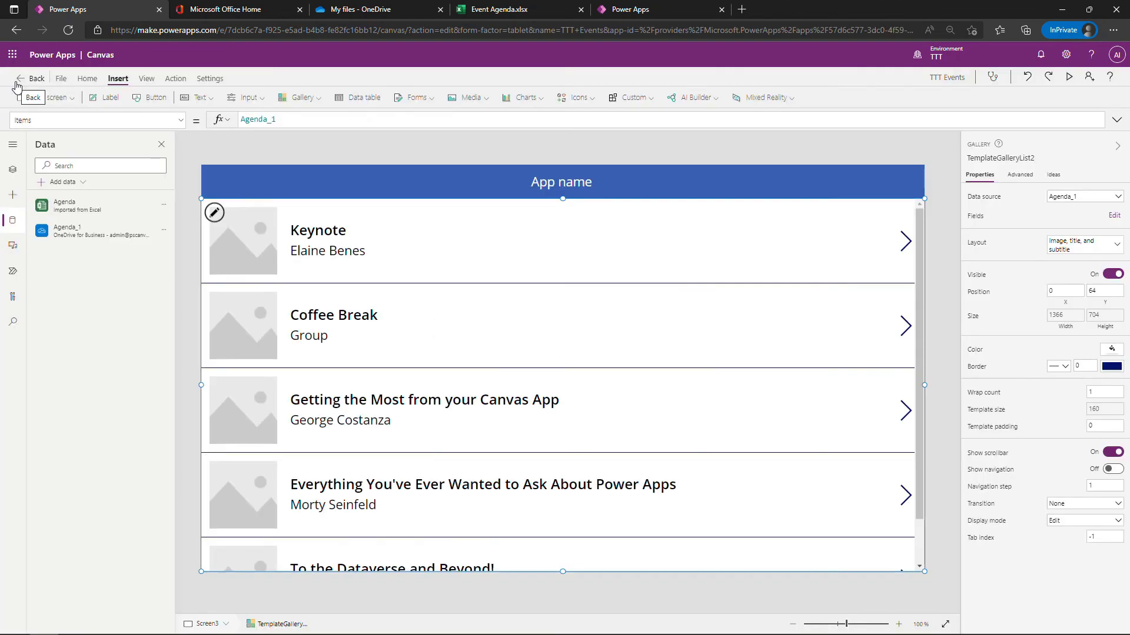
left_click(67, 35)
left_click(616, 98)
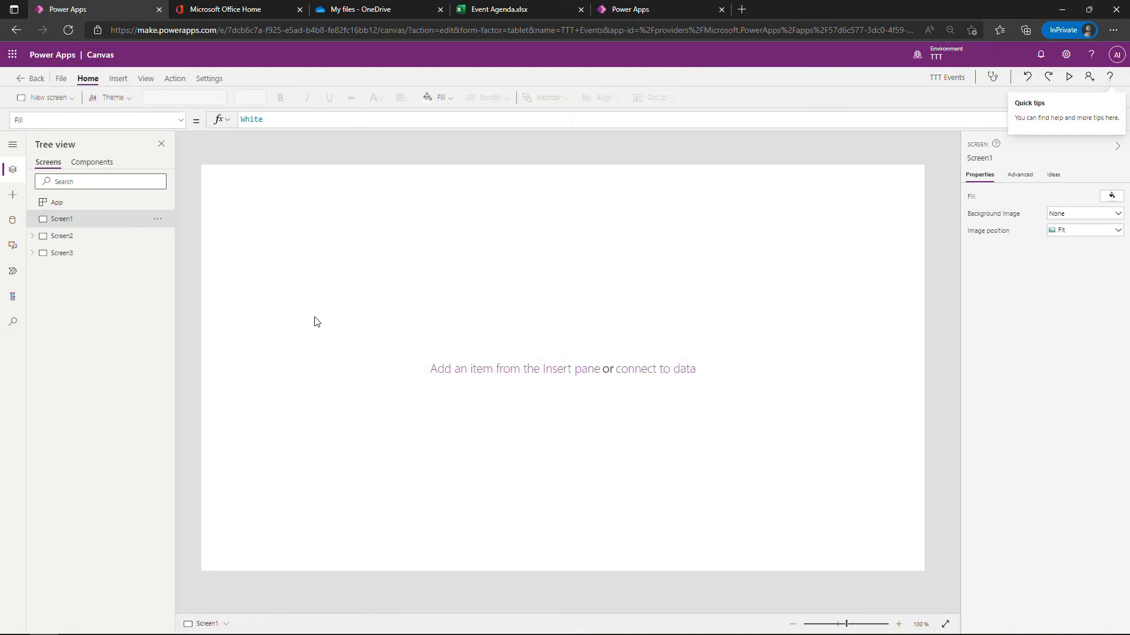
left_click(61, 254)
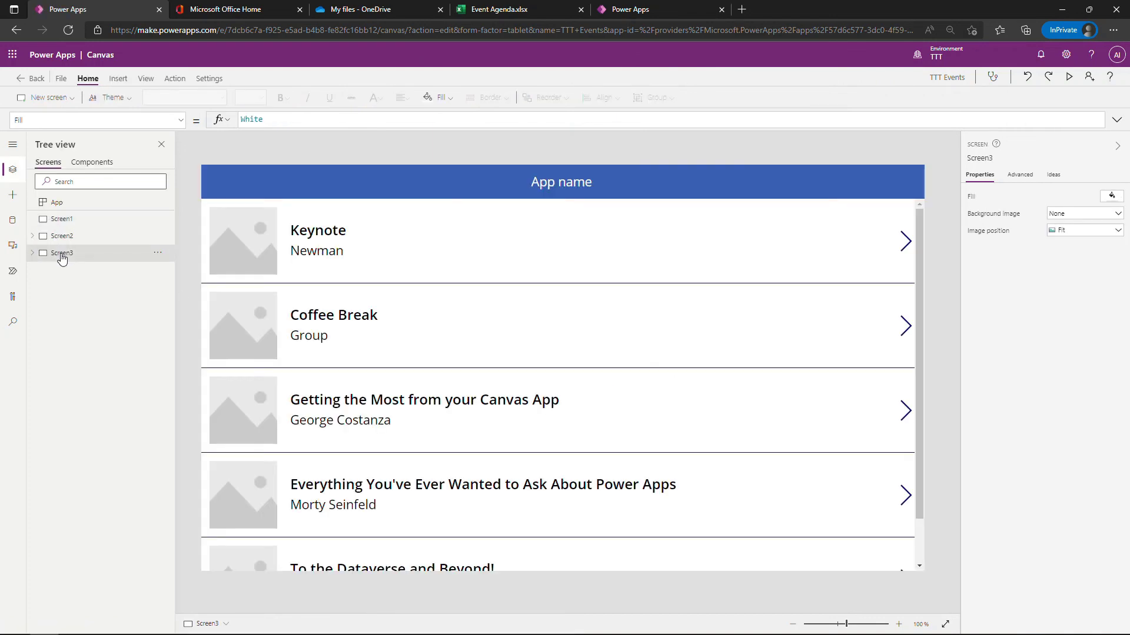